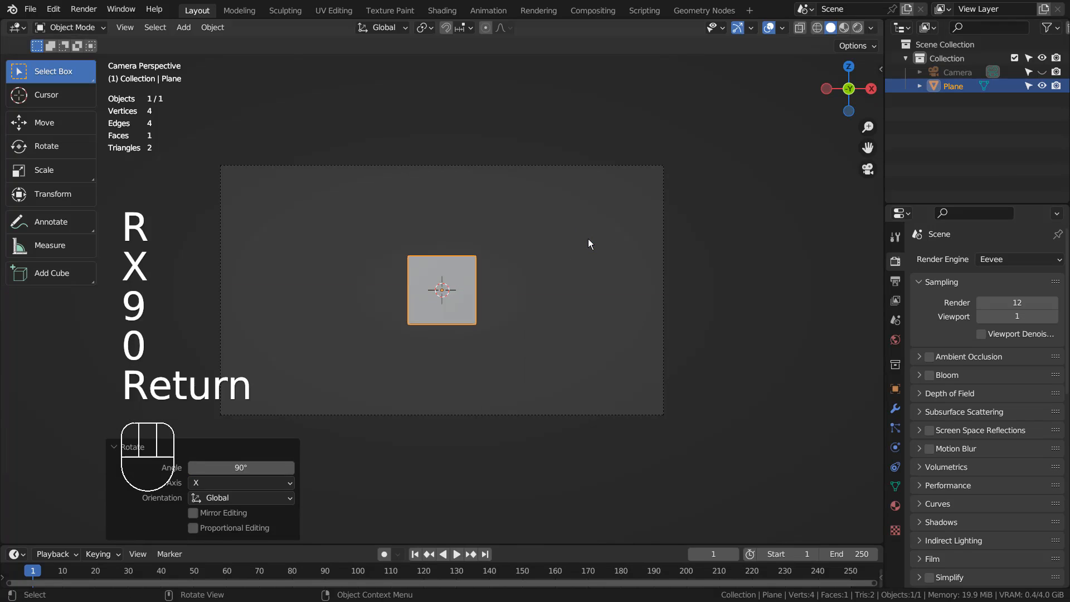
# - Subdivide the plane's face in Edit Mode with 100 cuts
pyautogui.press('Tab')
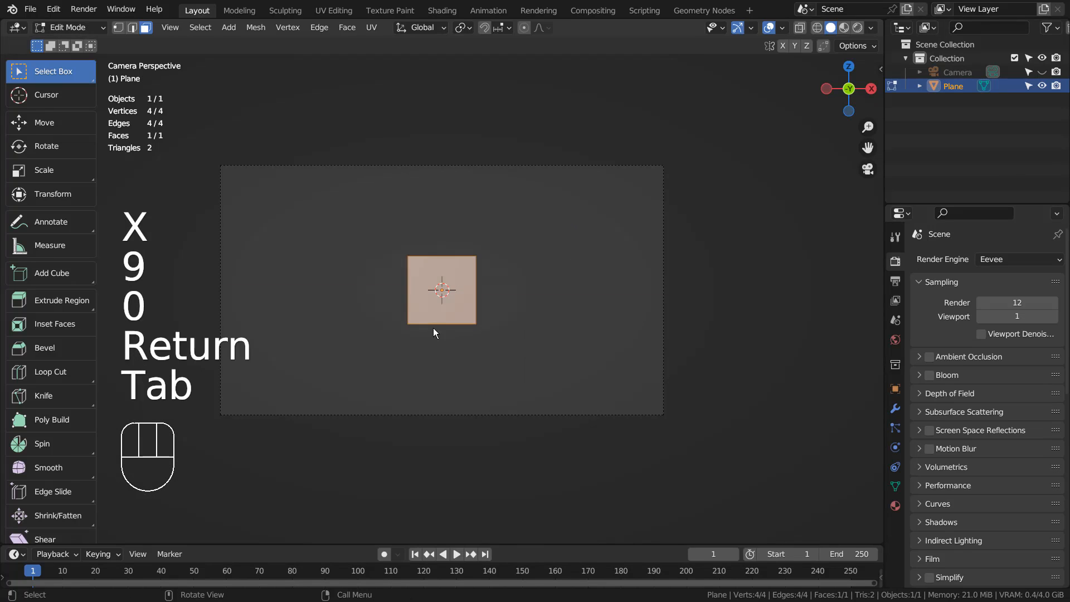
pyautogui.rightClick(453, 294)
pyautogui.click(452, 294)
pyautogui.click(261, 441)
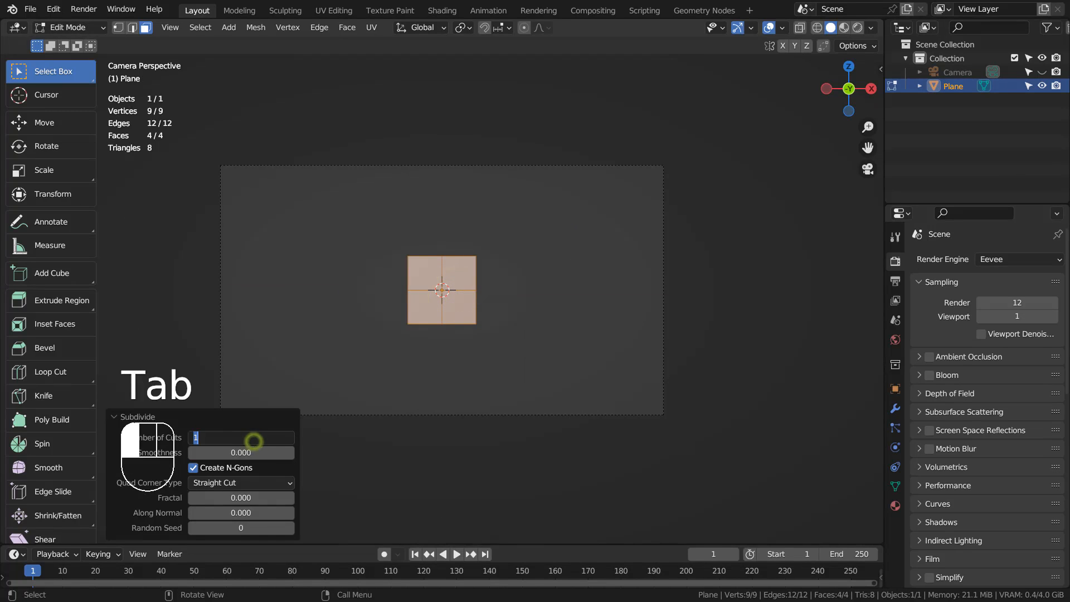
pyautogui.write('100')
pyautogui.press('Return')
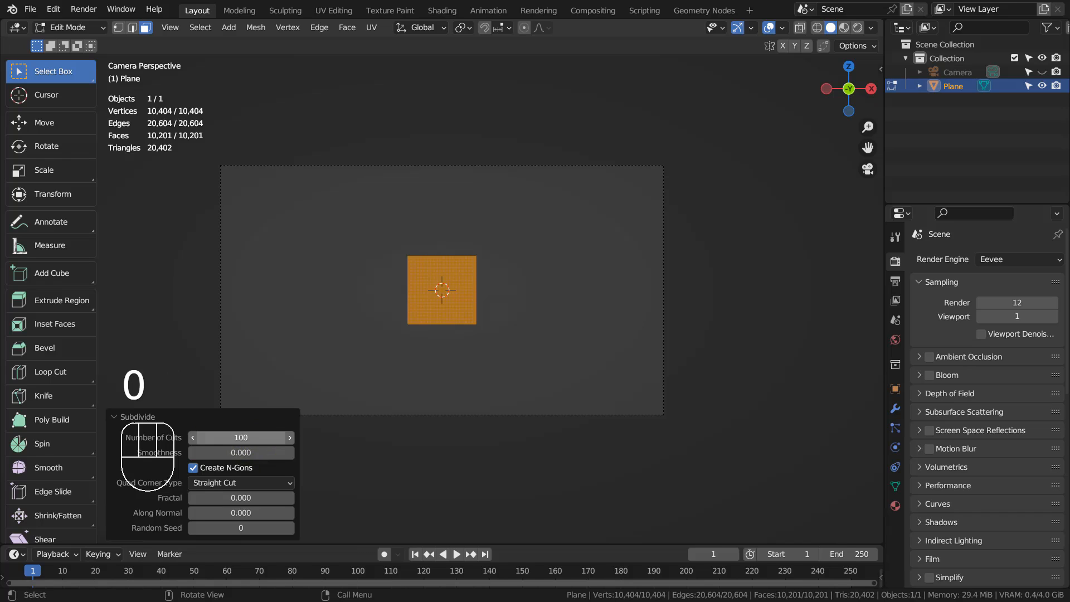
# - Scale the whole mesh up by about 3.66, then by about 1.79 along X, so it fills the camera frame
pyautogui.scroll(6, 433, 277)
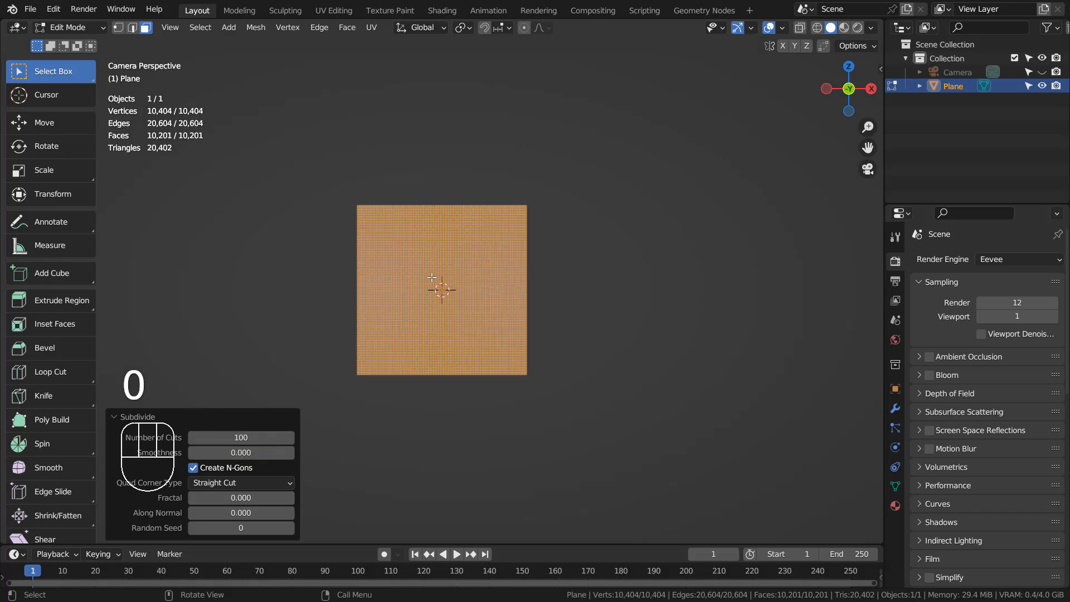
pyautogui.scroll(-5, 431, 276)
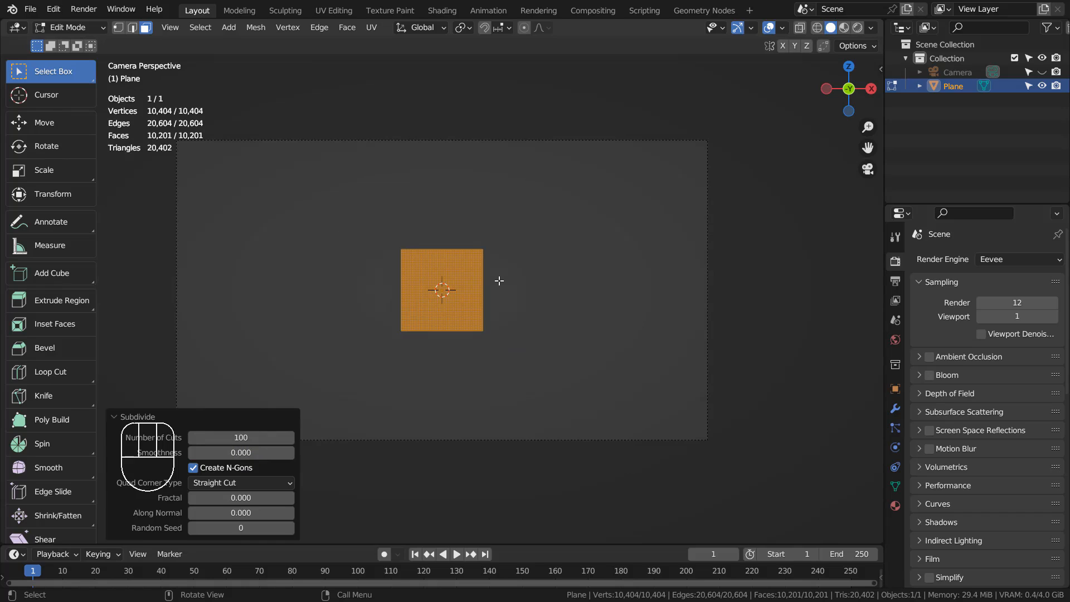
pyautogui.press('s')
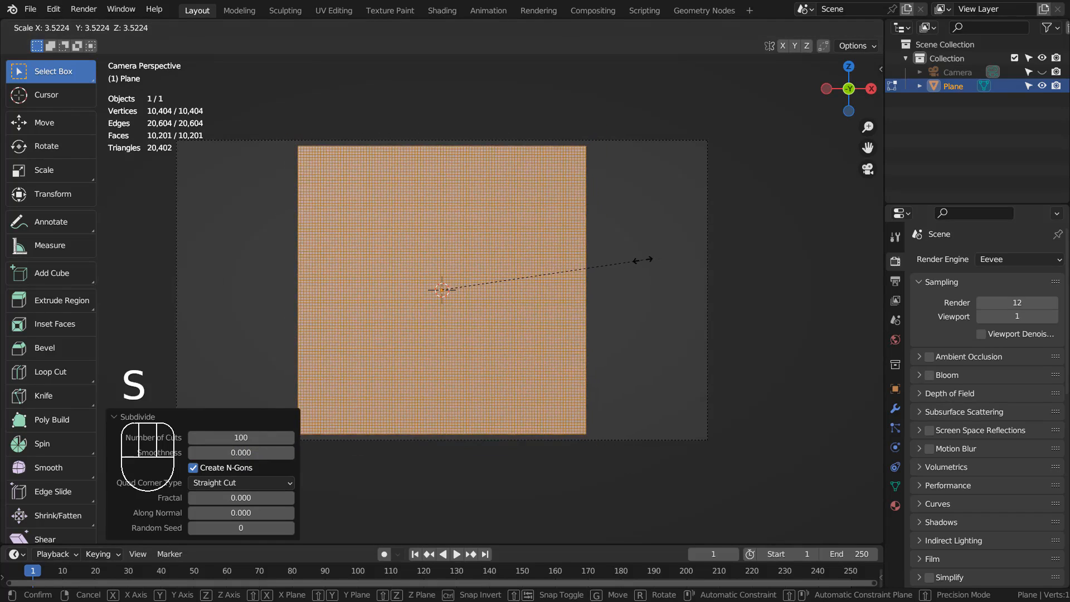
pyautogui.click(649, 258)
pyautogui.press('s')
pyautogui.press('x')
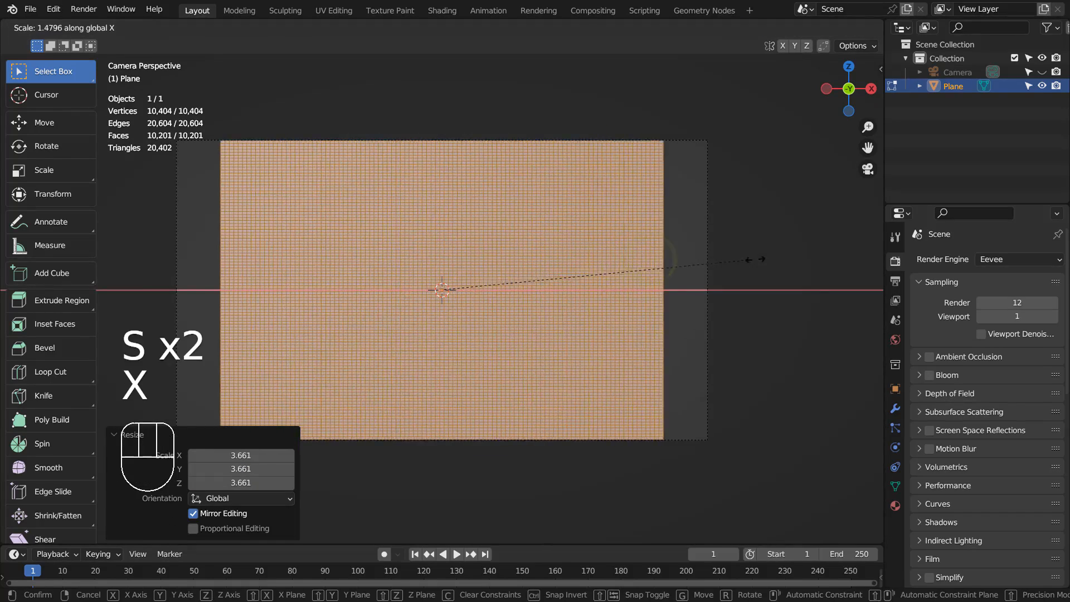
pyautogui.click(814, 263)
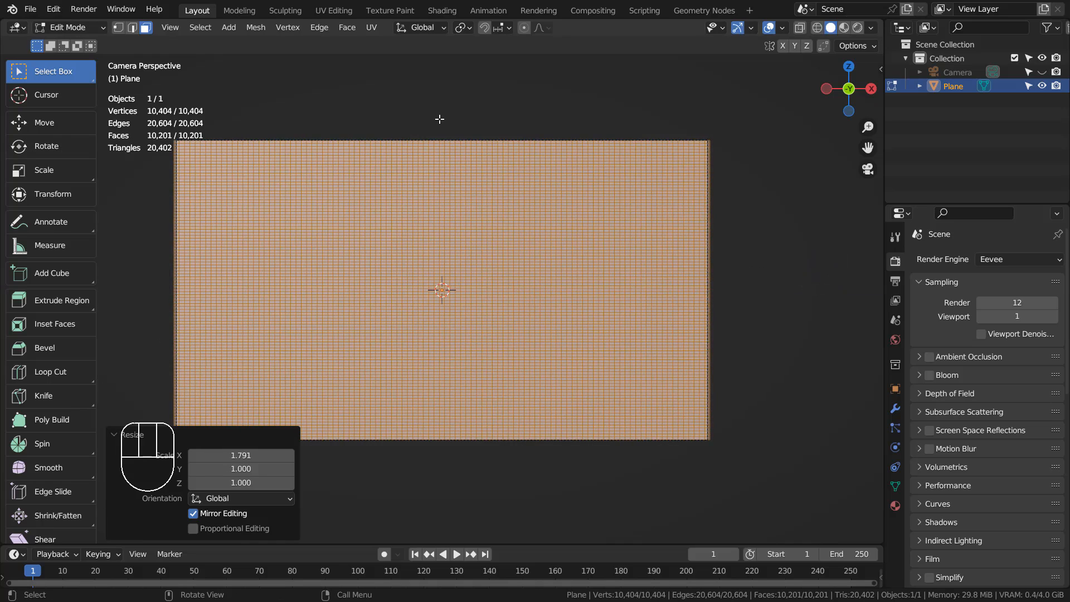
# - Circle-select an S-shaped band of vertices winding from the plane's upper edge to its lower edge
pyautogui.press('c')
pyautogui.press('c')
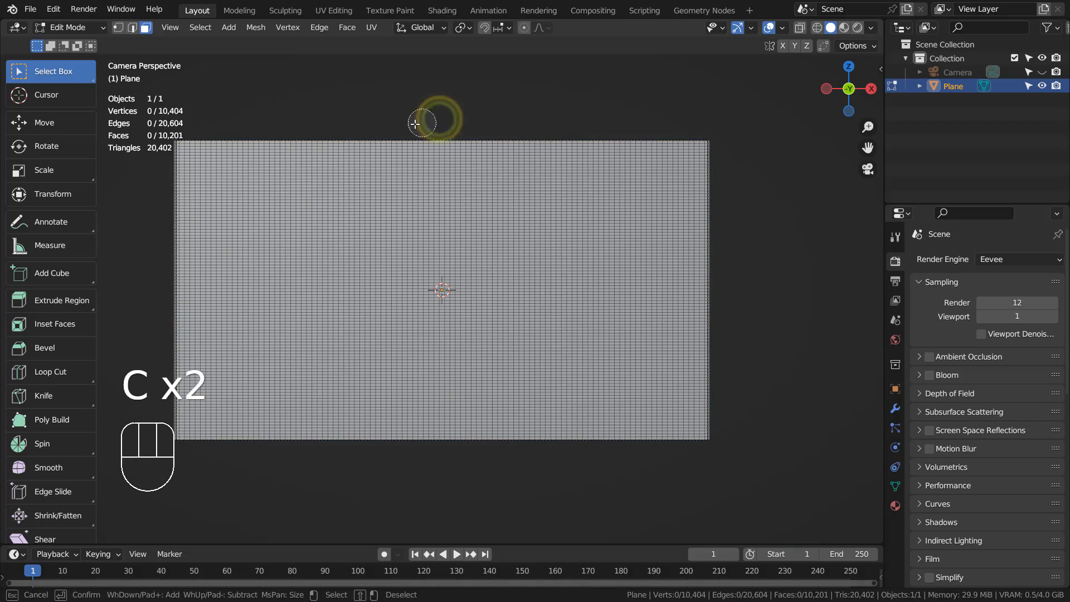
pyautogui.press('1')
pyautogui.press('c')
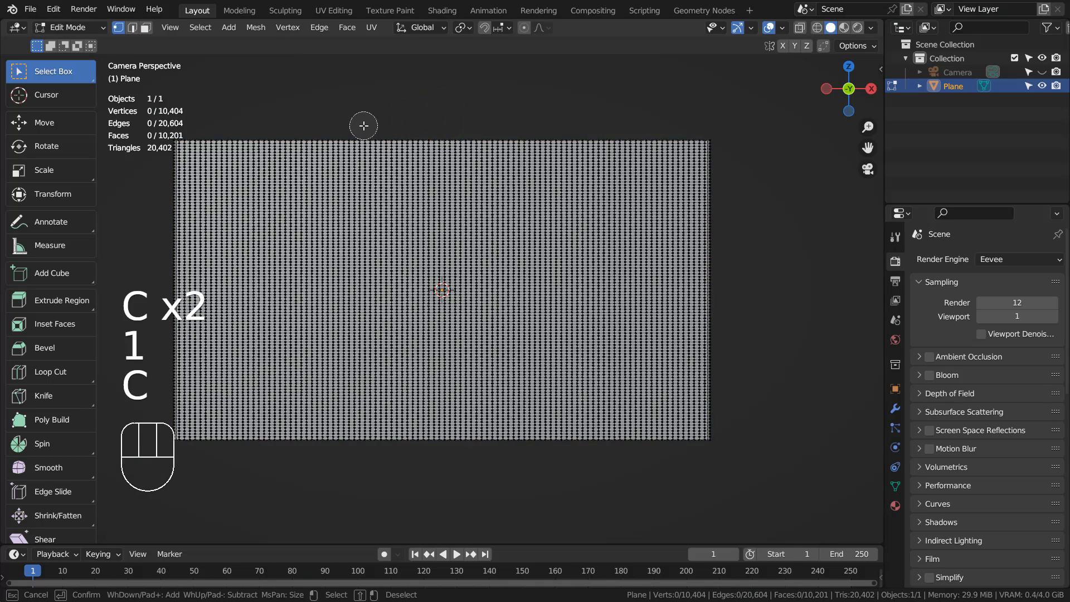
pyautogui.moveTo(372, 124)
pyautogui.mouseDown()
pyautogui.moveTo(461, 168)
pyautogui.moveTo(475, 211)
pyautogui.moveTo(428, 261)
pyautogui.moveTo(403, 322)
pyautogui.moveTo(456, 378)
pyautogui.moveTo(454, 429)
pyautogui.moveTo(426, 466)
pyautogui.mouseUp()
pyautogui.rightClick(471, 486)
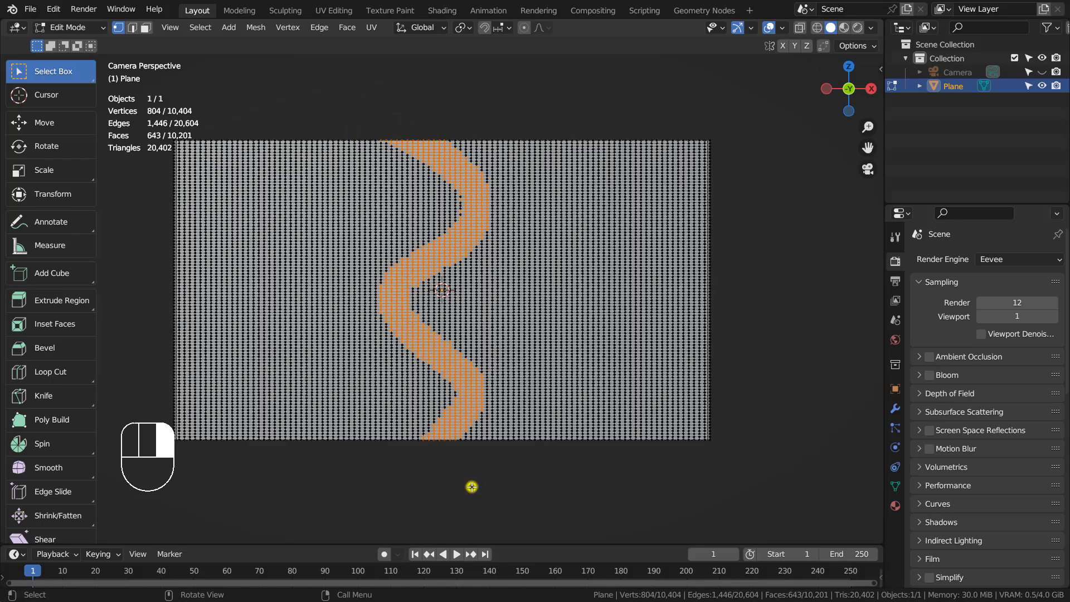
# - Move the selected winding band about 0.13 m along Y in the right view and return to Object Mode
pyautogui.press('KP_6')
pyautogui.press('KP_3')
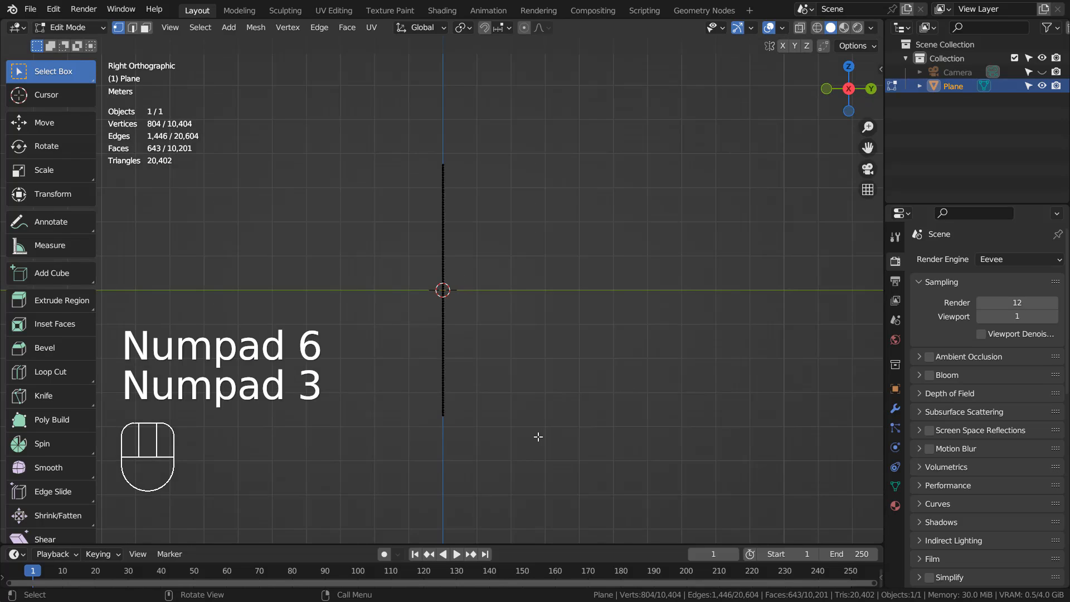
pyautogui.press('g')
pyautogui.press('y')
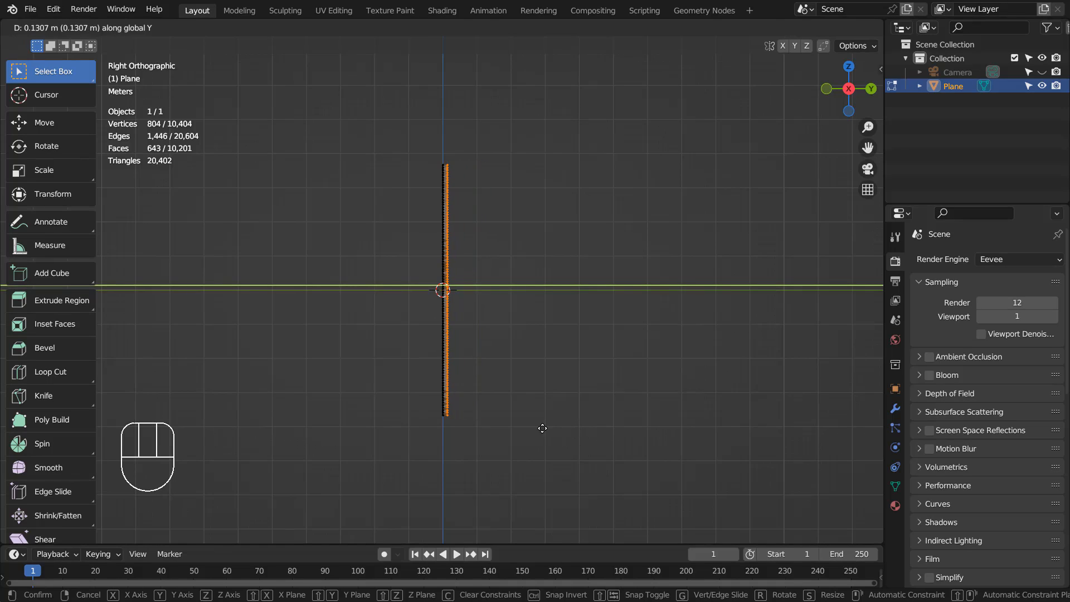
pyautogui.click(542, 428)
pyautogui.press('Tab')
# - Rotate the plane 90° in the right view so it lies flat as ground
pyautogui.moveTo(489, 382); pyautogui.dragTo(474, 367, button='middle')
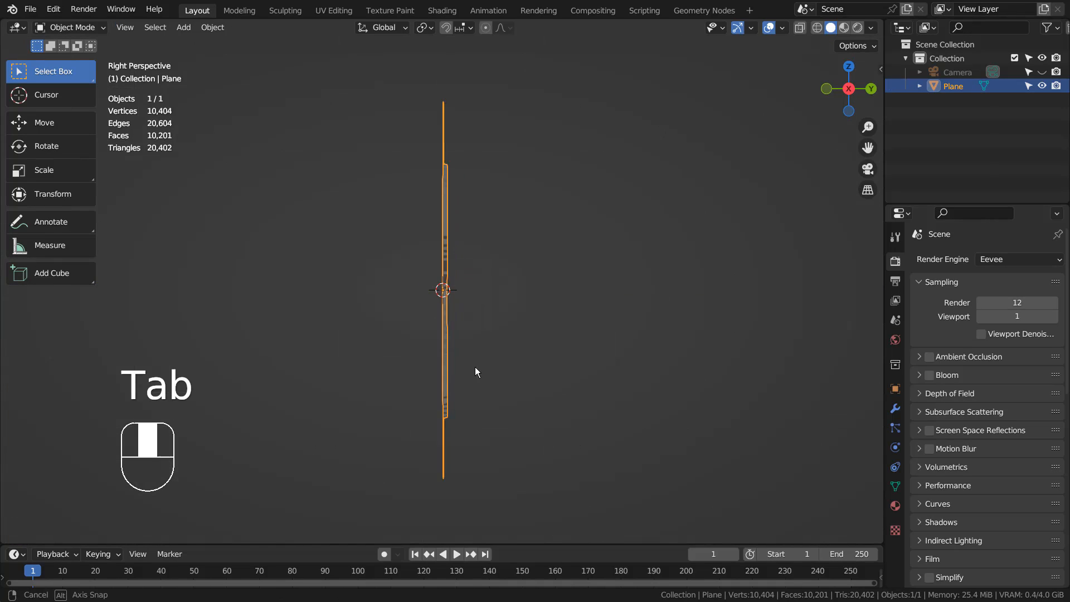
pyautogui.press('KP_4')
pyautogui.press('KP_1')
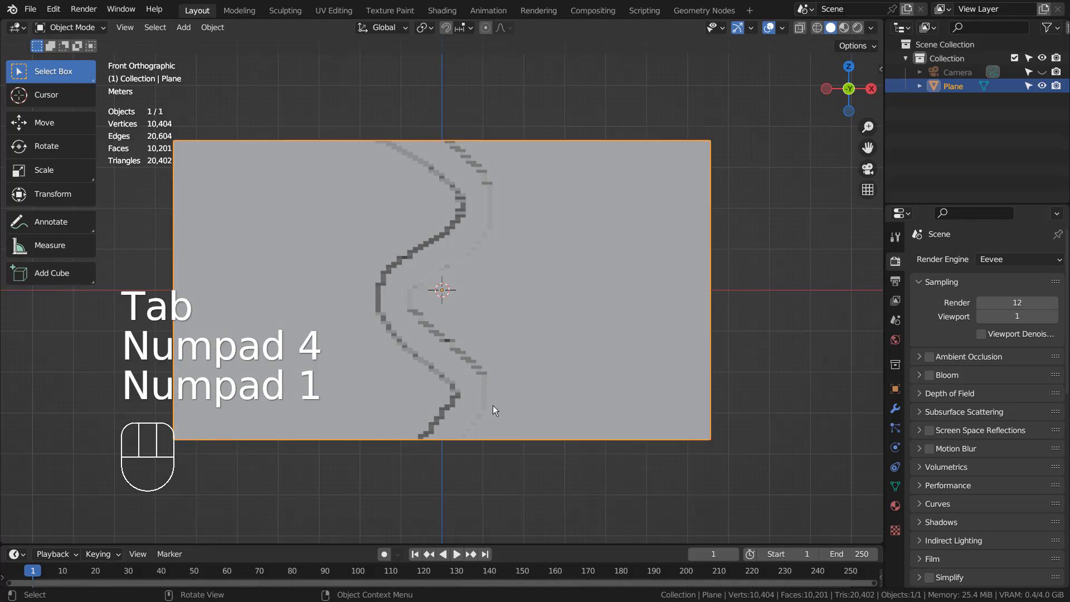
pyautogui.moveTo(492, 410); pyautogui.dragTo(343, 422, button='middle')
pyautogui.press('KP_3')
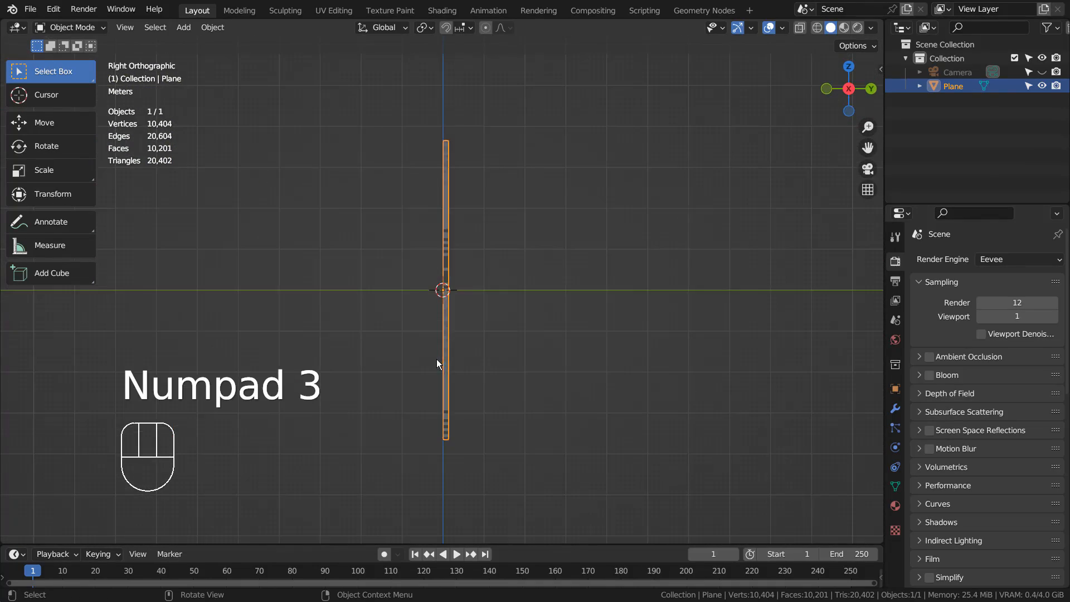
pyautogui.press('r')
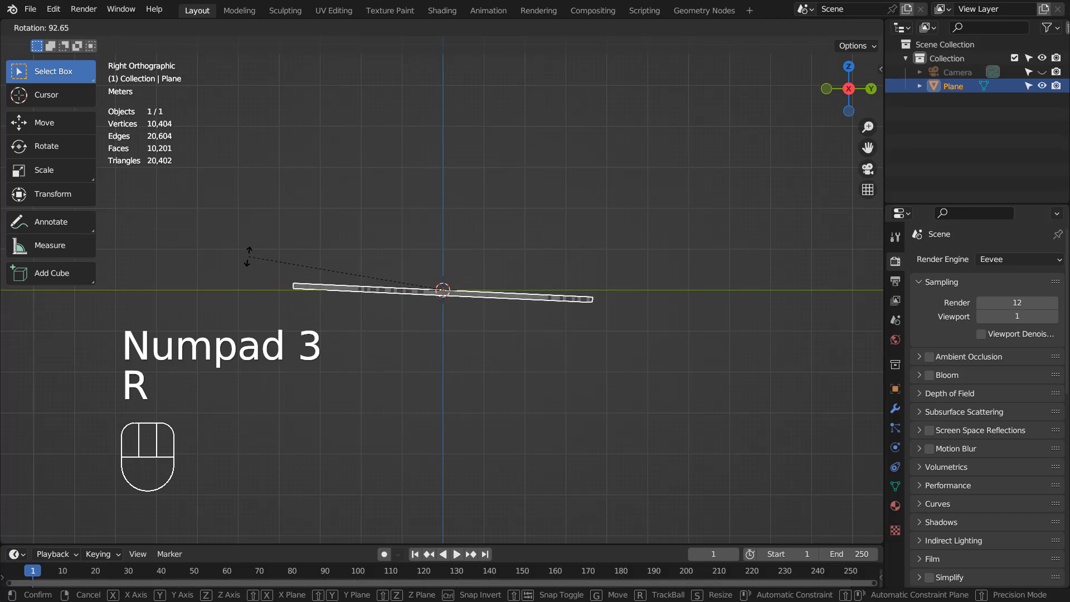
pyautogui.keyDown('ctrl'); pyautogui.click(248, 269); pyautogui.keyUp('ctrl')
# - Add a level 3 subdivision surface to the plane to smooth the winding channel
pyautogui.moveTo(324, 258); pyautogui.dragTo(529, 273, button='middle')
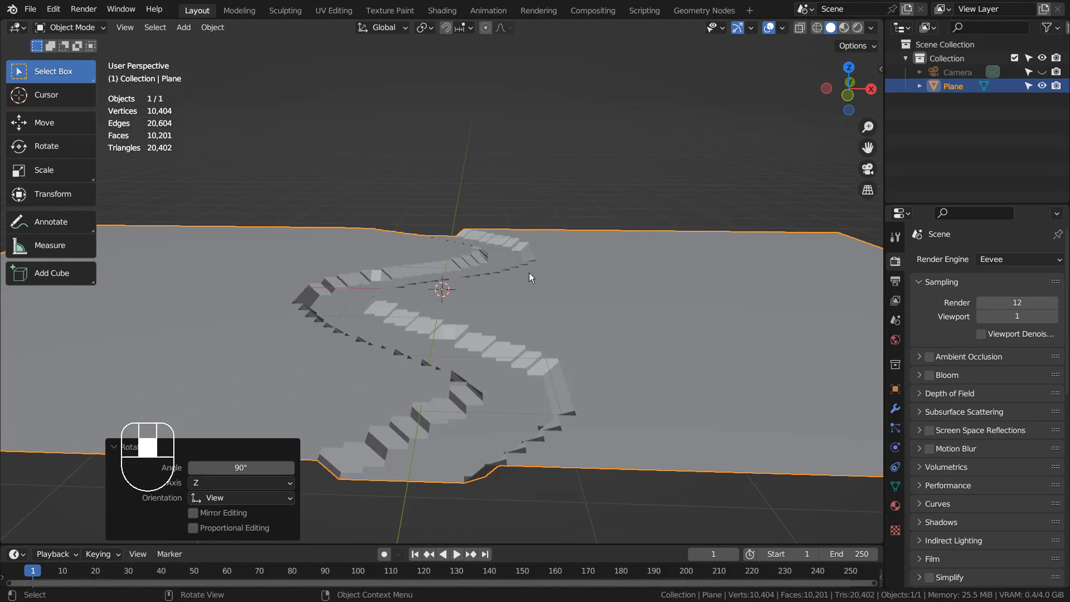
pyautogui.hotkey('ctrl', '3')
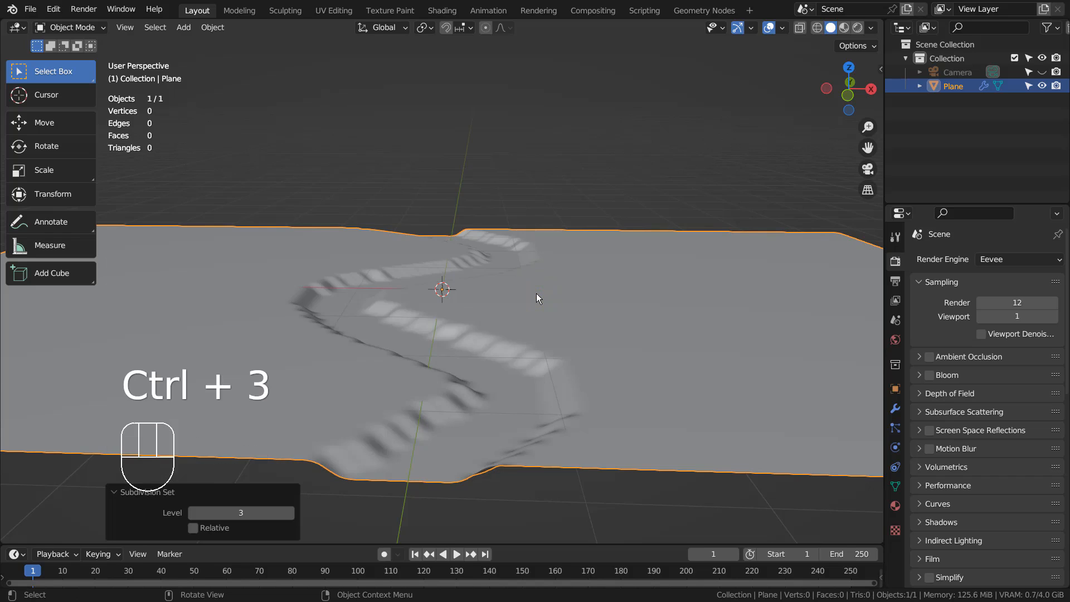
pyautogui.scroll(-3, 536, 293)
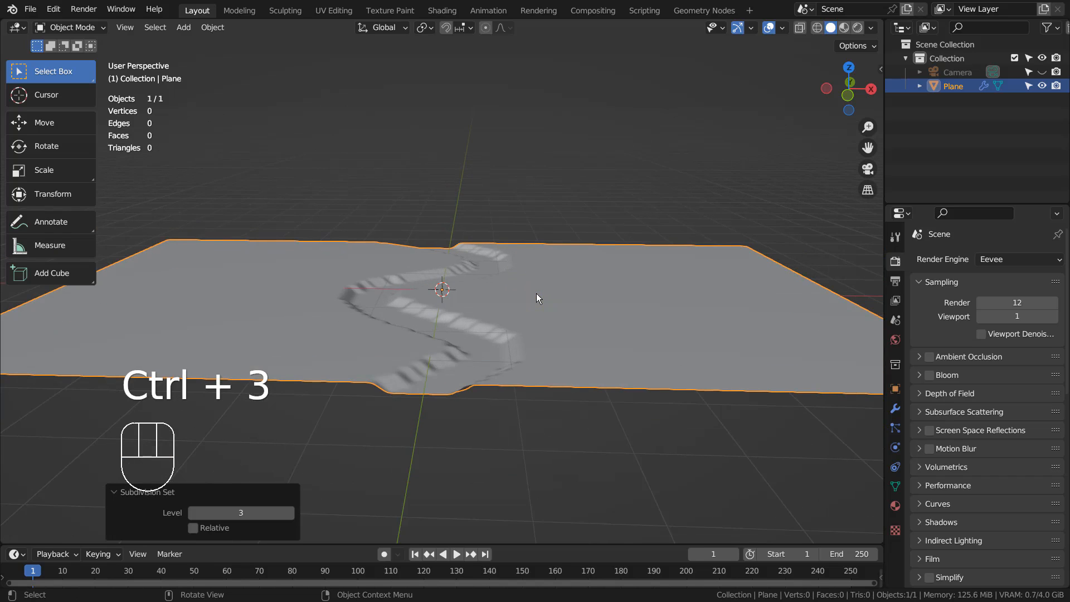
# - Align the camera to the current view, adjust its height with walk navigation, and render the image
pyautogui.press('ctrl+alt+KP_0')
pyautogui.hotkey('shift', '`')
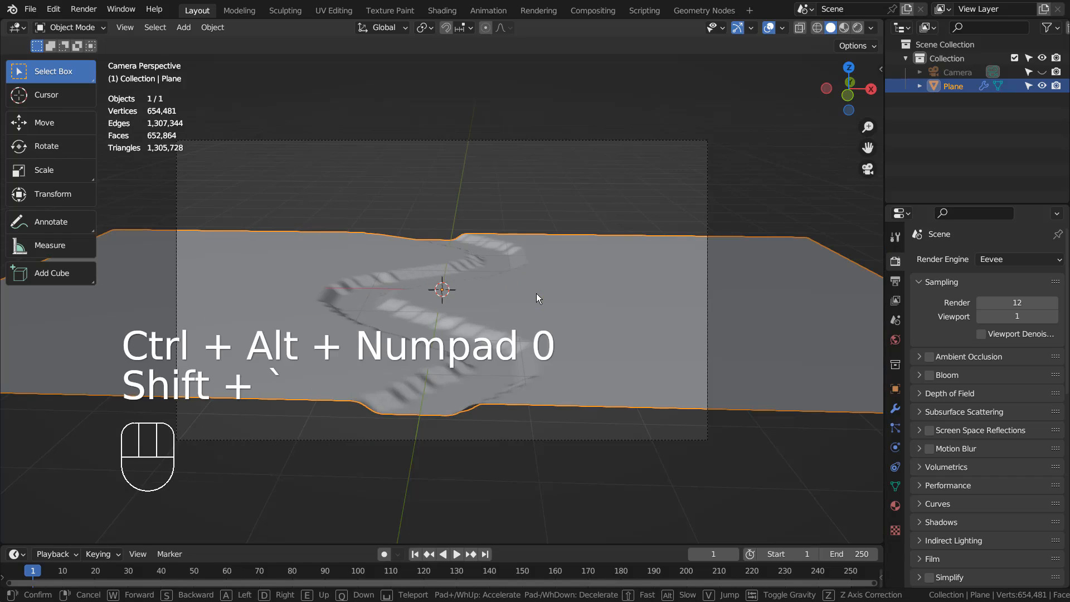
pyautogui.press('q')
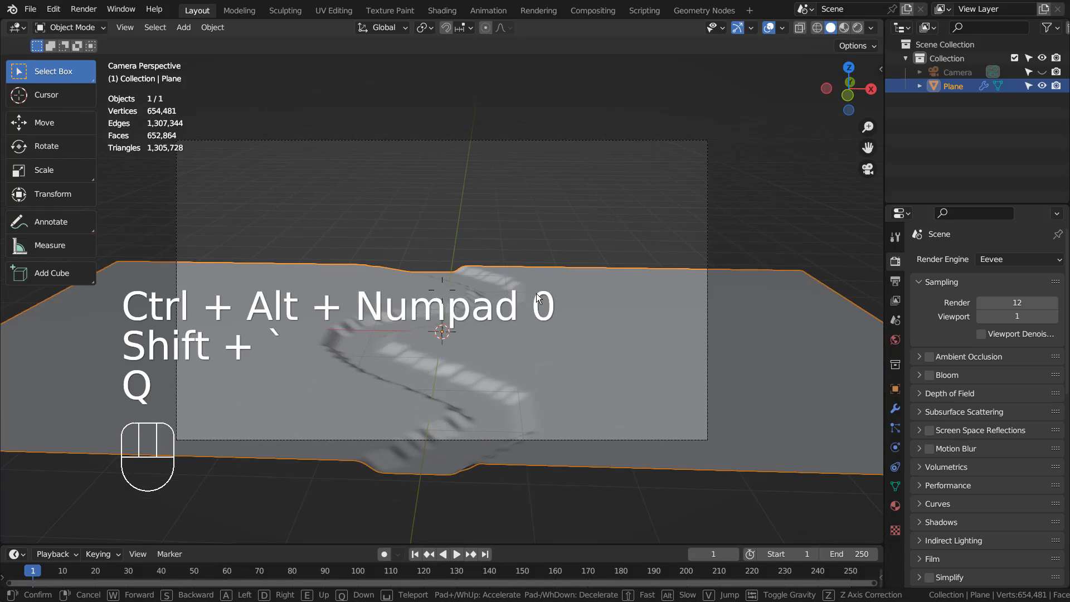
pyautogui.press('e')
pyautogui.press('q')
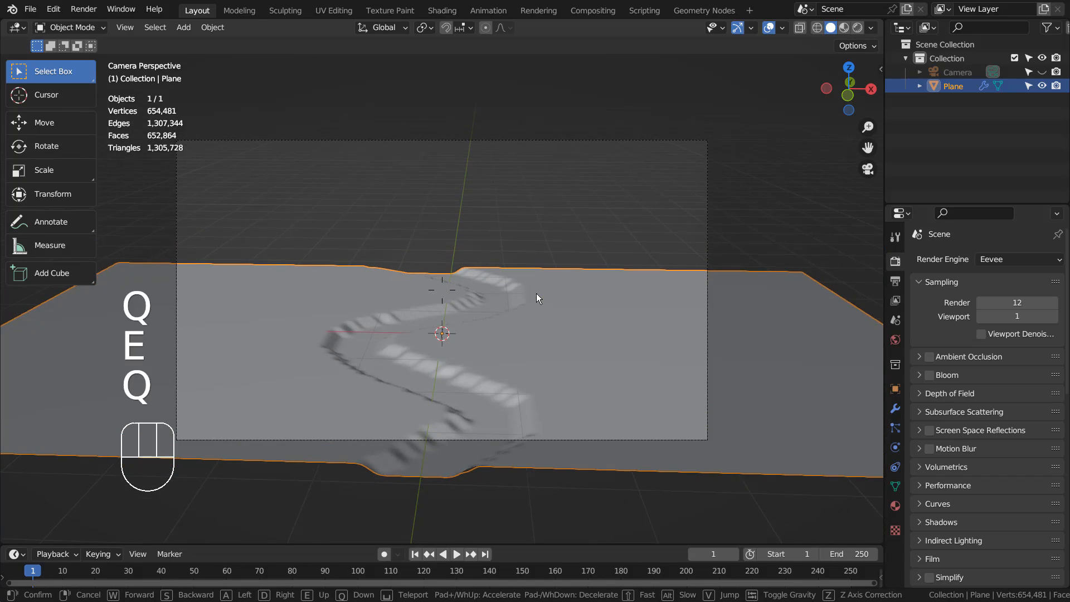
pyautogui.press('q')
pyautogui.click(536, 293)
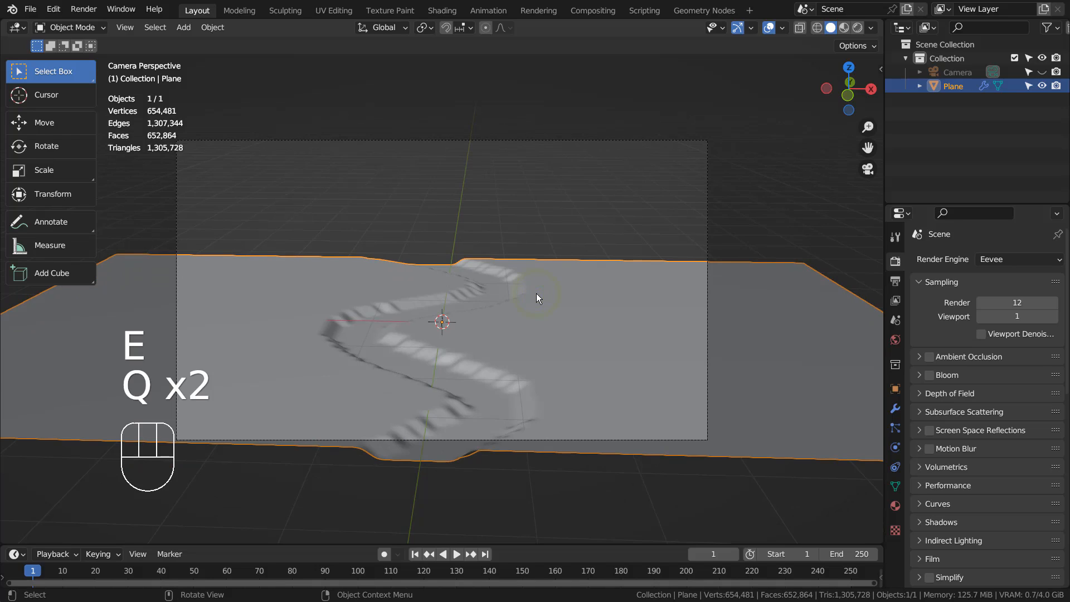
pyautogui.press('F12')
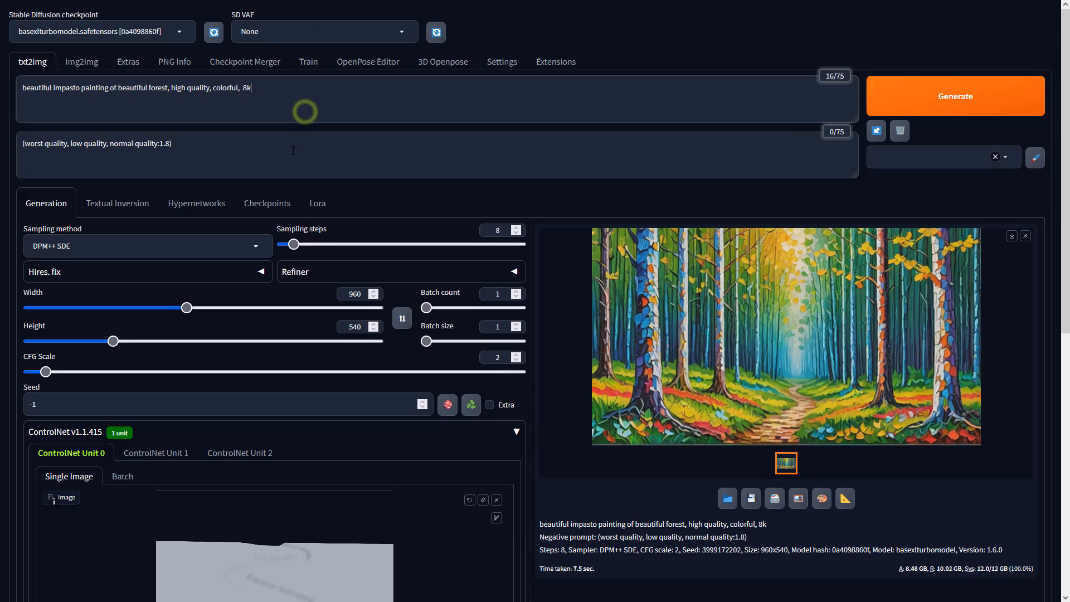
# - In the Stable Diffusion web UI, set ControlNet Unit 0 to Depth with preprocessor none and model sai_xl_depth_256lora
pyautogui.click(361, 294)
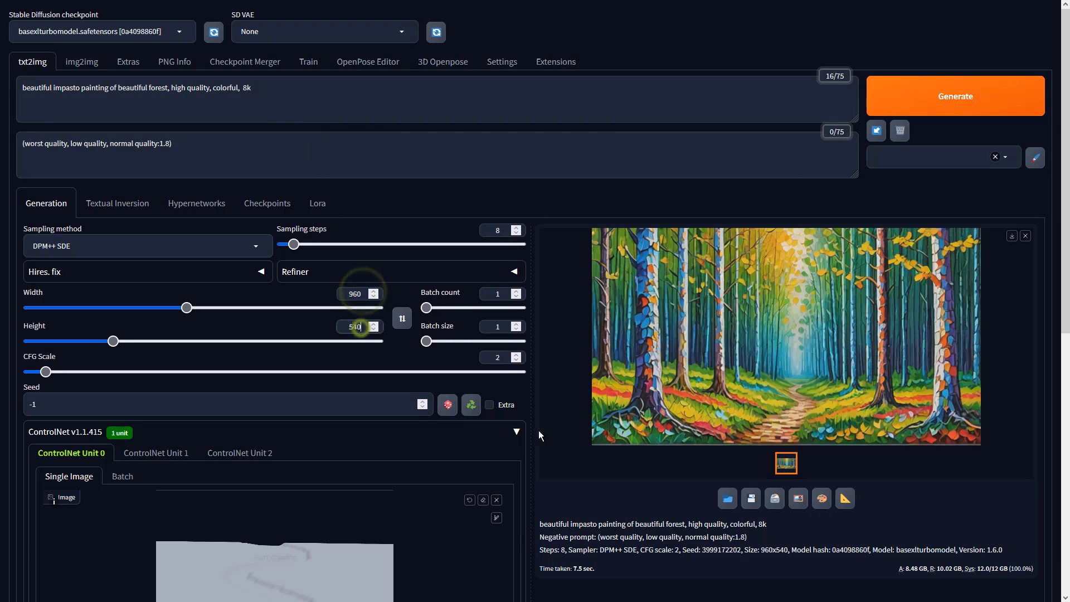
pyautogui.click(639, 532)
pyautogui.scroll(-7, 638, 531)
pyautogui.click(138, 305)
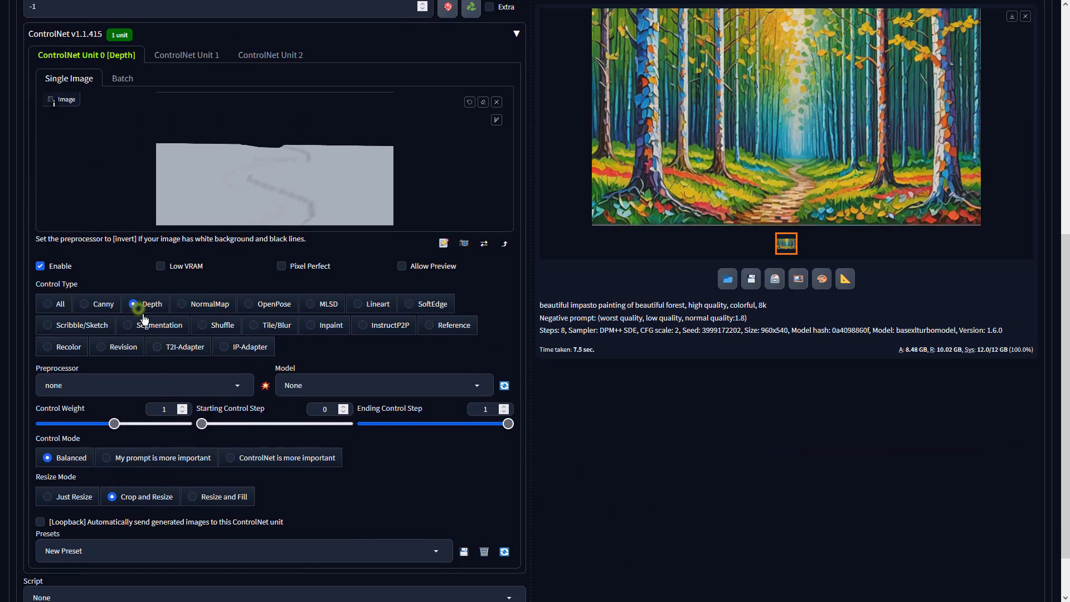
pyautogui.click(236, 387)
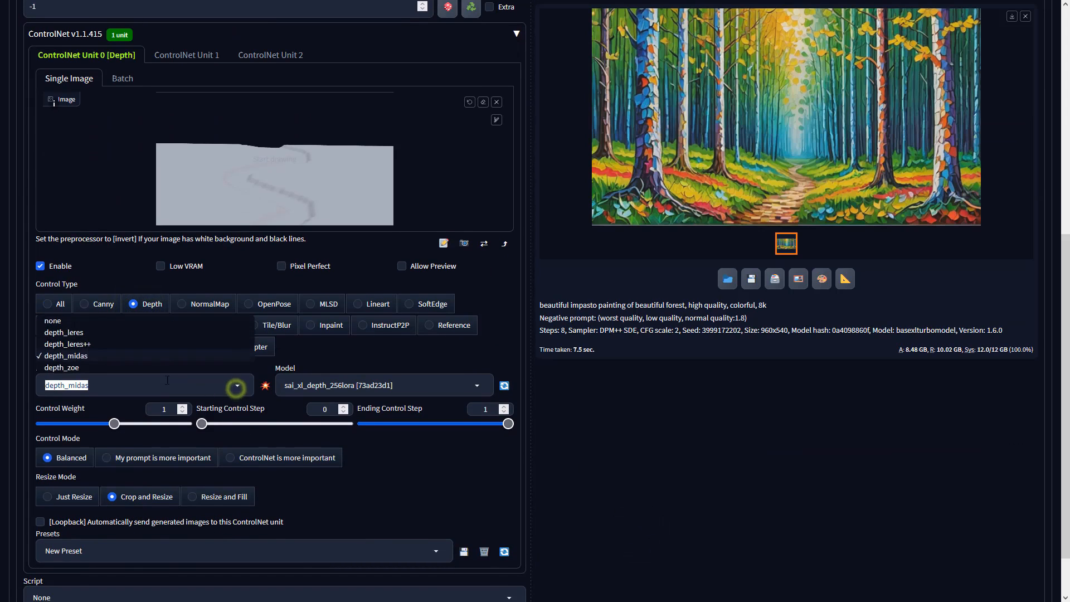
pyautogui.click(53, 321)
pyautogui.click(342, 381)
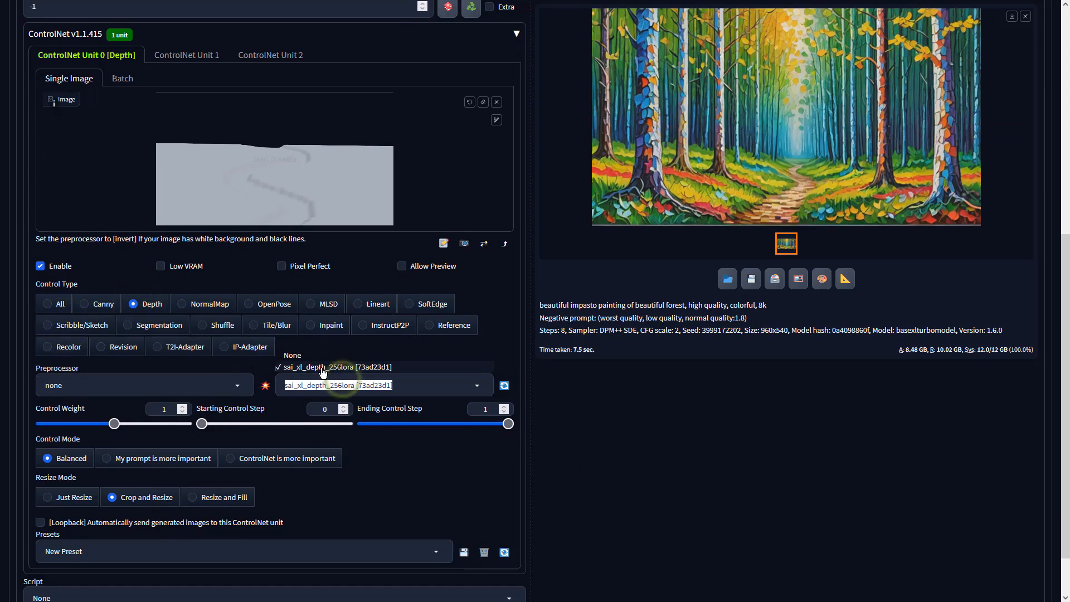
pyautogui.click(473, 368)
# - Generate the forest painting from the prompt and check the result at full size
pyautogui.scroll(7, 616, 323)
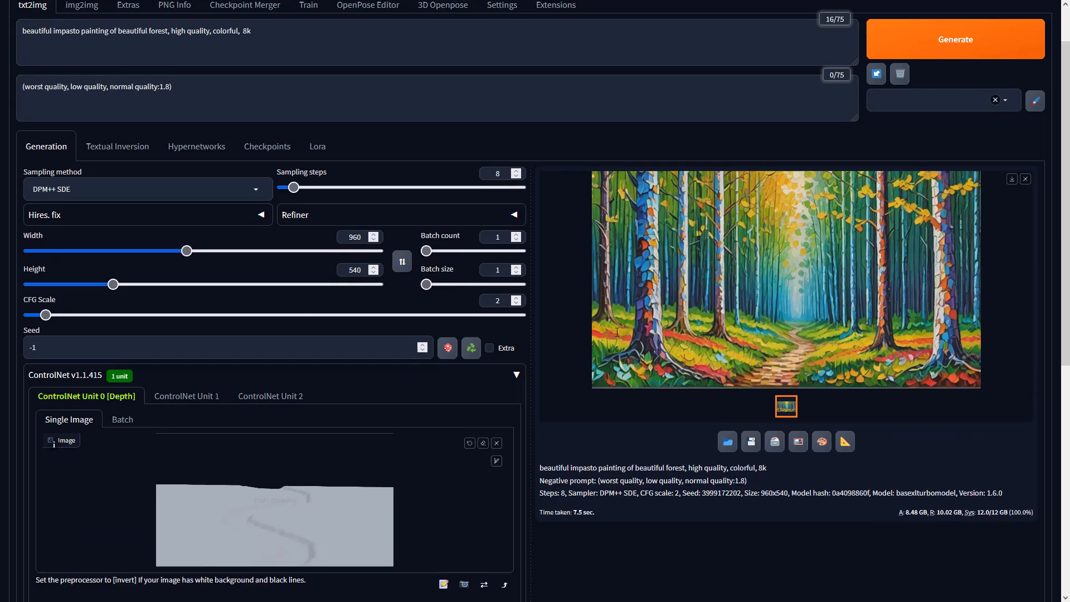
pyautogui.click(941, 107)
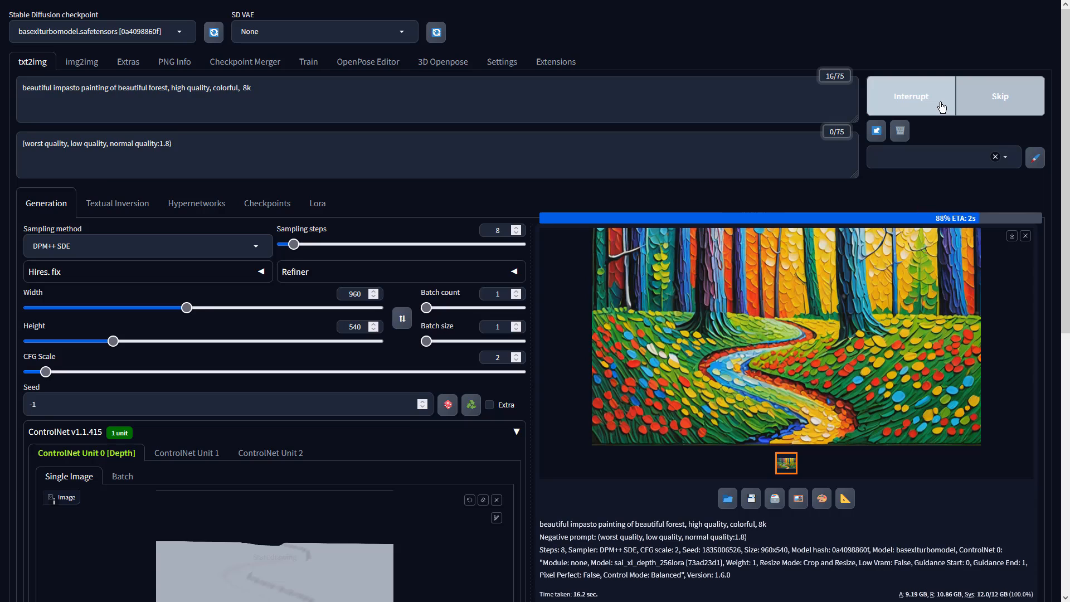
pyautogui.click(877, 290)
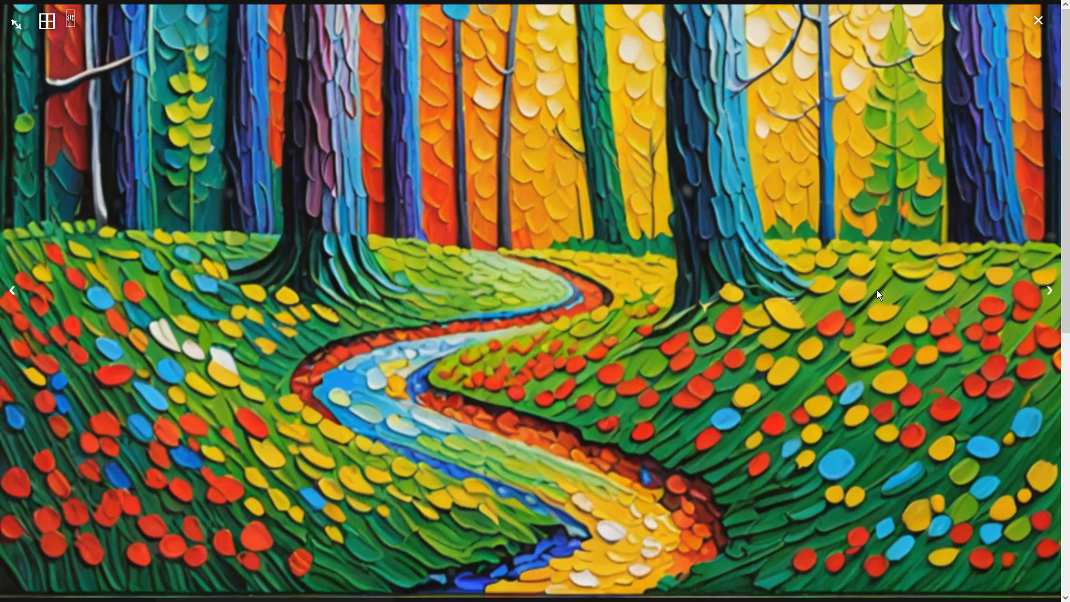
pyautogui.click(876, 290)
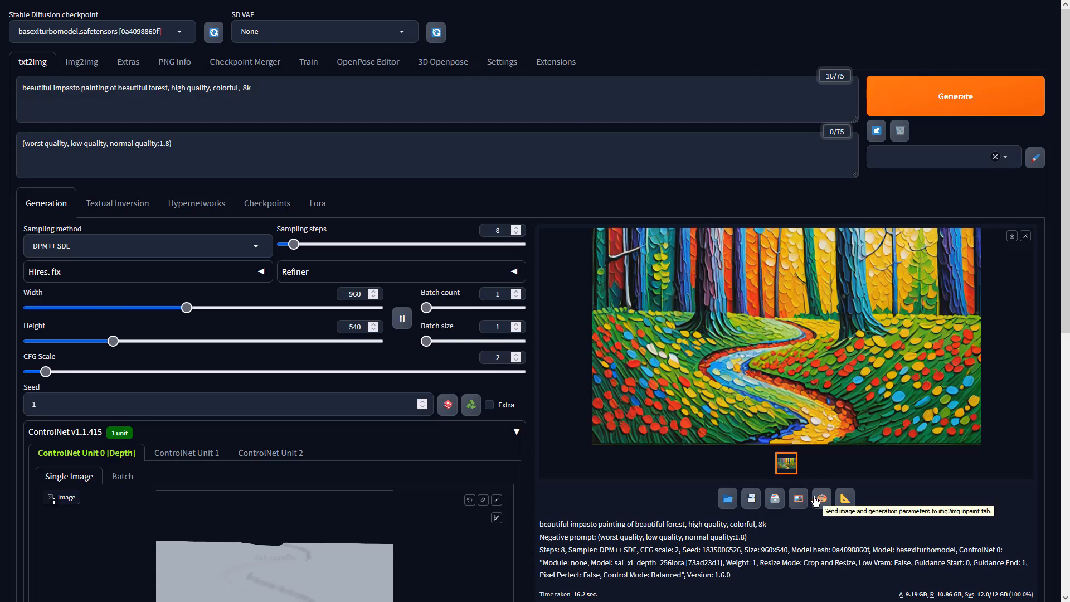
# - Send the generated painting and its generation parameters to img2img
pyautogui.click(798, 498)
pyautogui.scroll(-4, 378, 393)
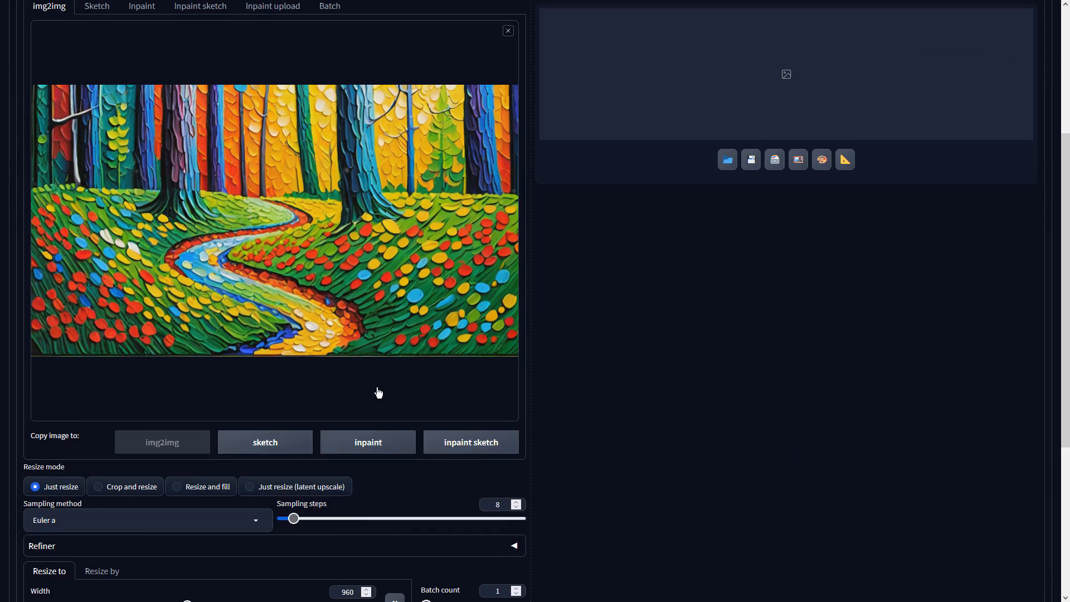
pyautogui.scroll(-3, 498, 504)
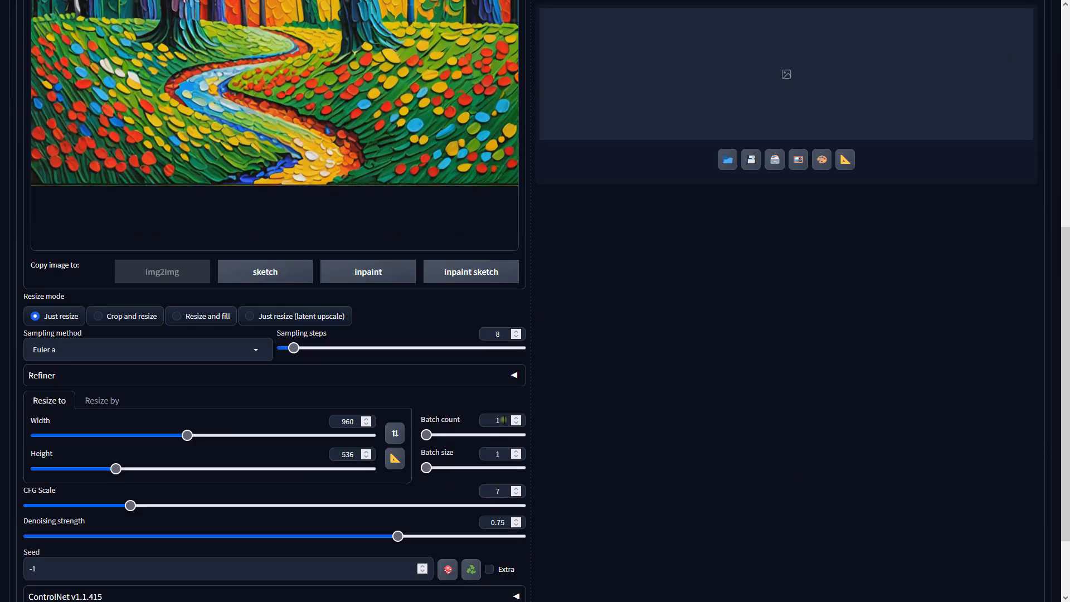
# - Generate img2img variations with batch count 4, CFG scale 2 and the DPM++ SDE sampling method
pyautogui.doubleClick(498, 420)
pyautogui.write('4')
pyautogui.doubleClick(503, 490)
pyautogui.write('2')
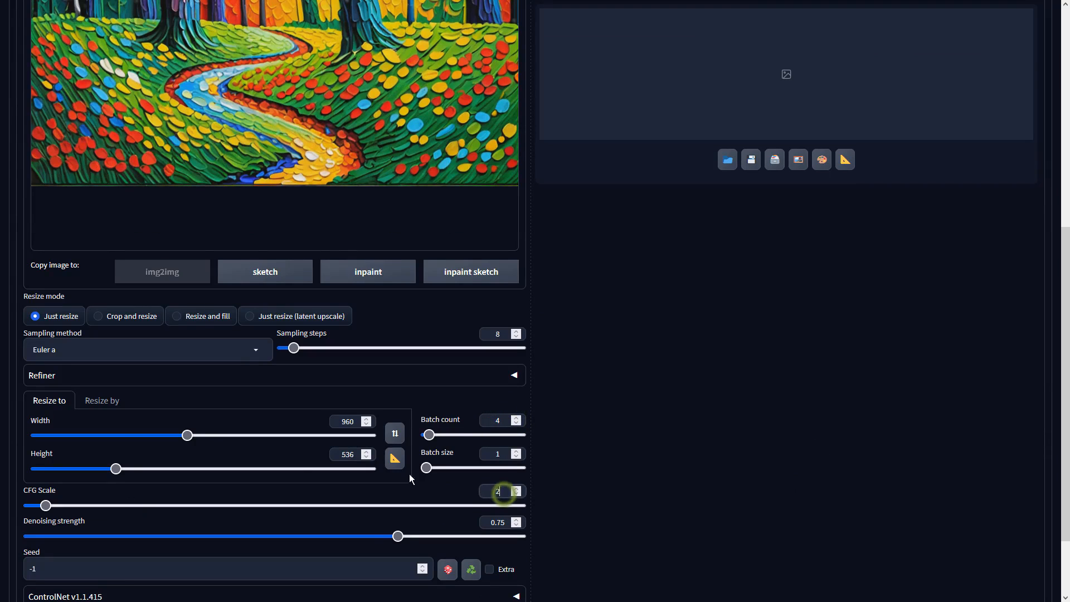
pyautogui.click(253, 347)
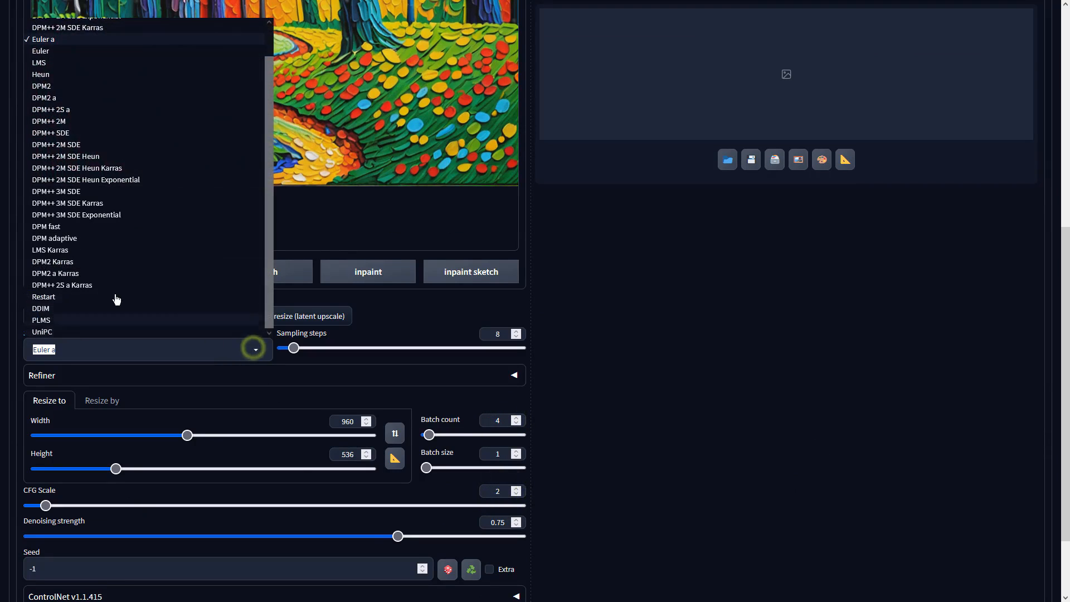
pyautogui.click(78, 136)
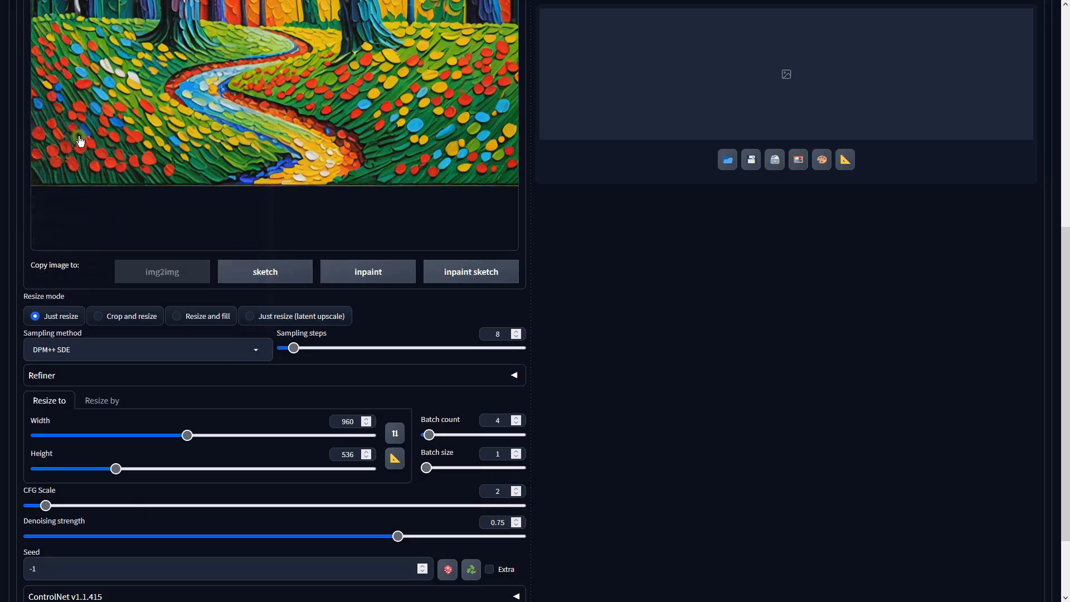
pyautogui.scroll(7, 641, 314)
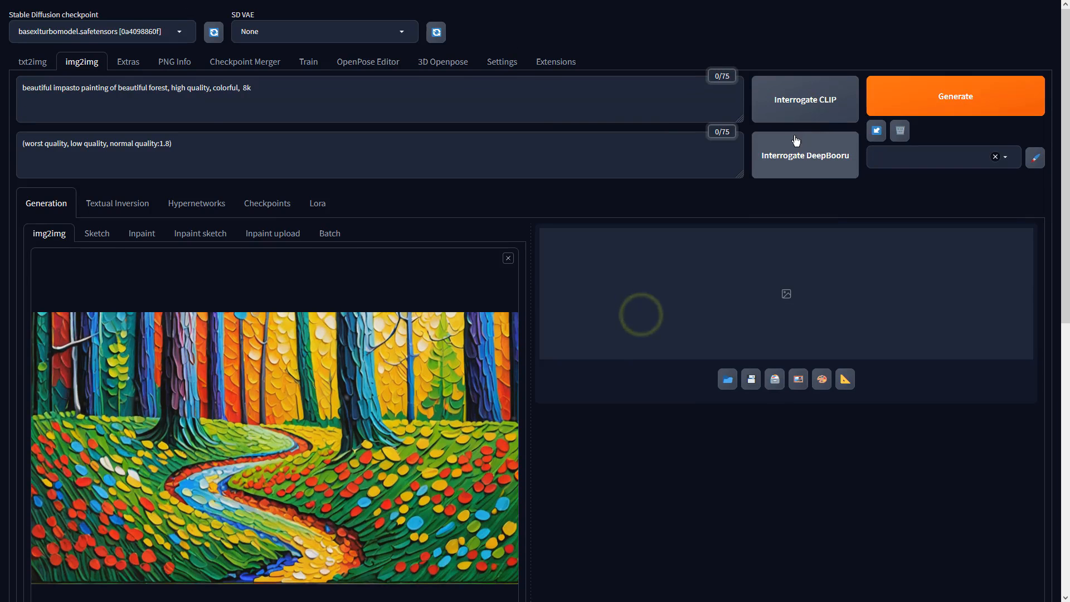
pyautogui.click(892, 98)
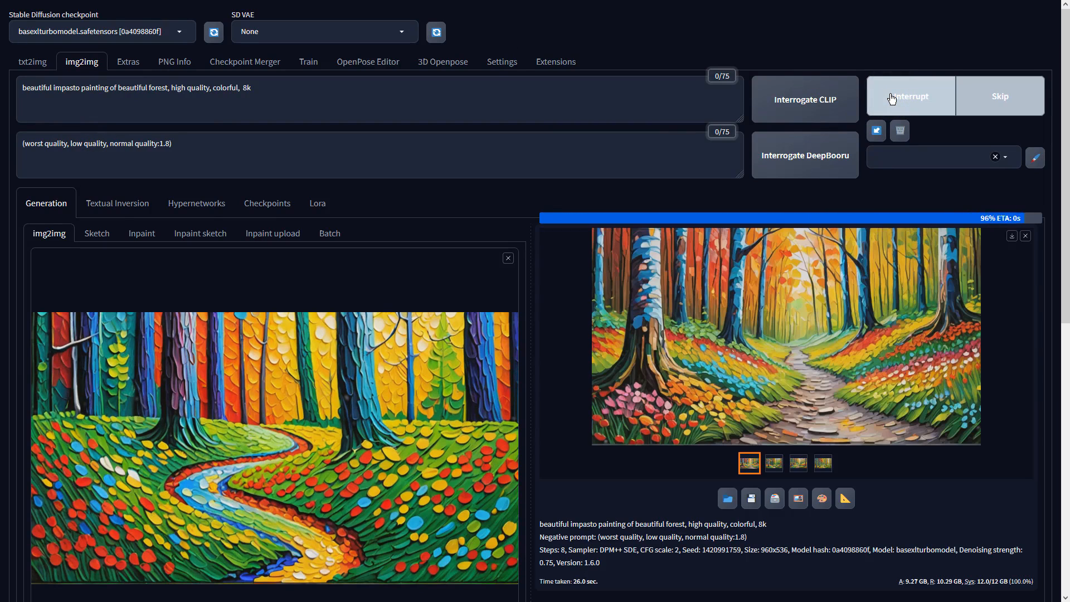
# - Page through the four generated variations at full size and return to the gallery with the second one selected
pyautogui.click(841, 289)
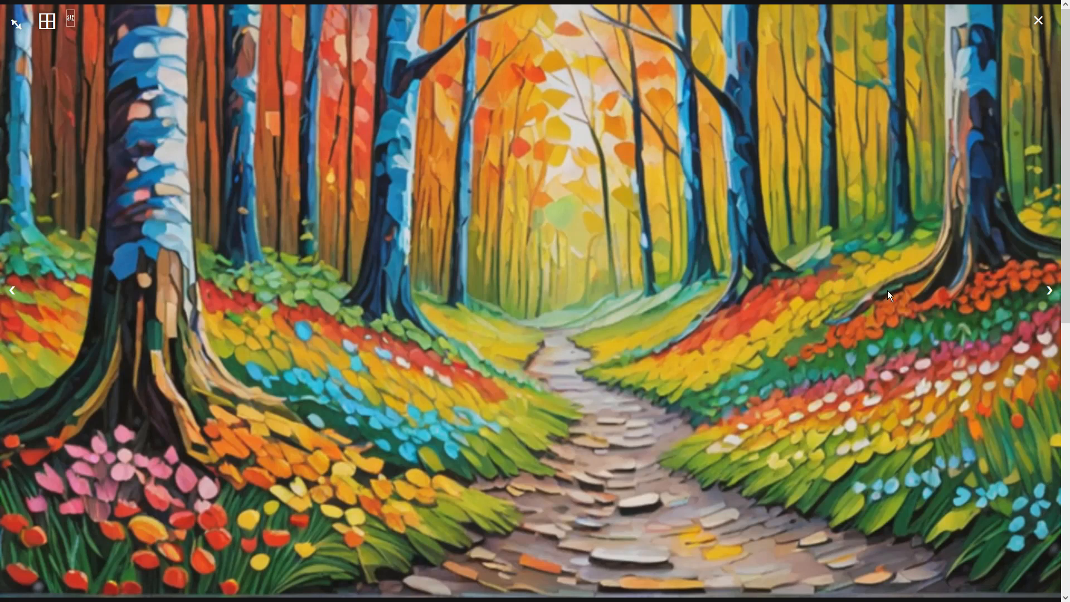
pyautogui.click(1049, 289)
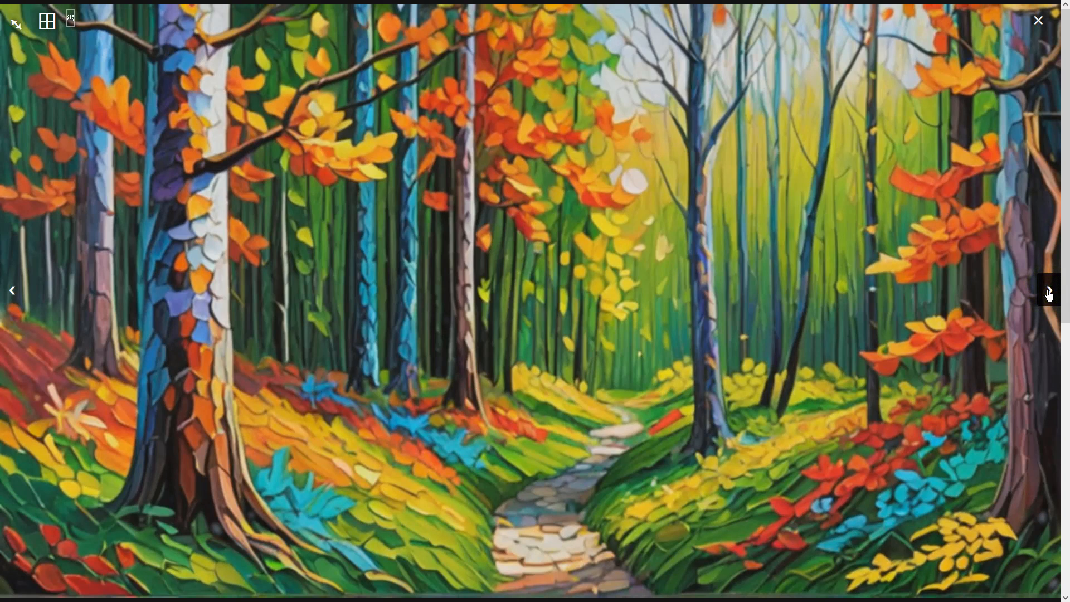
pyautogui.click(1048, 291)
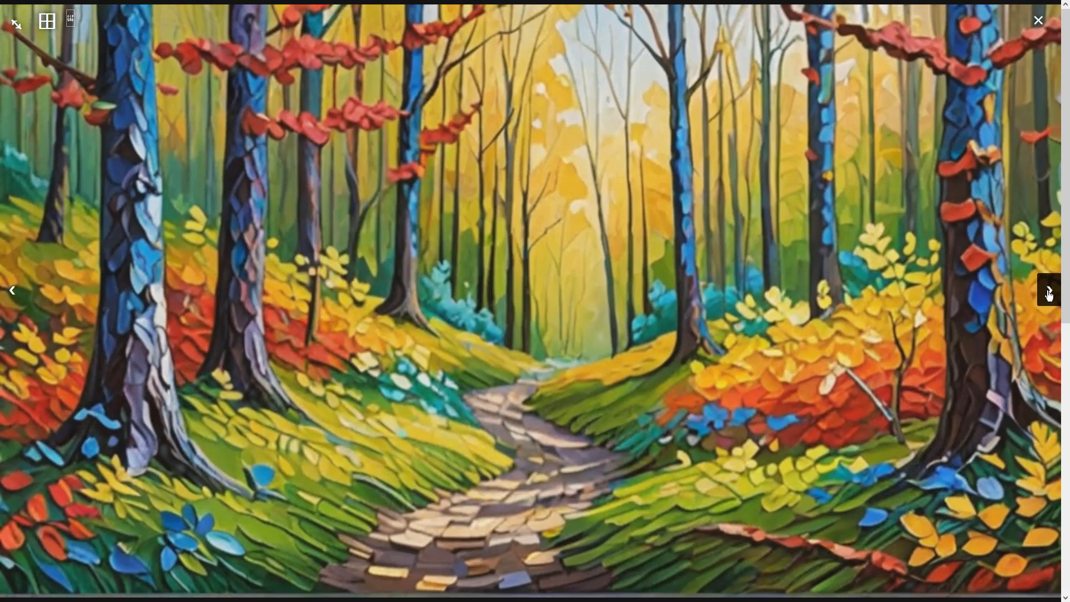
pyautogui.click(1048, 291)
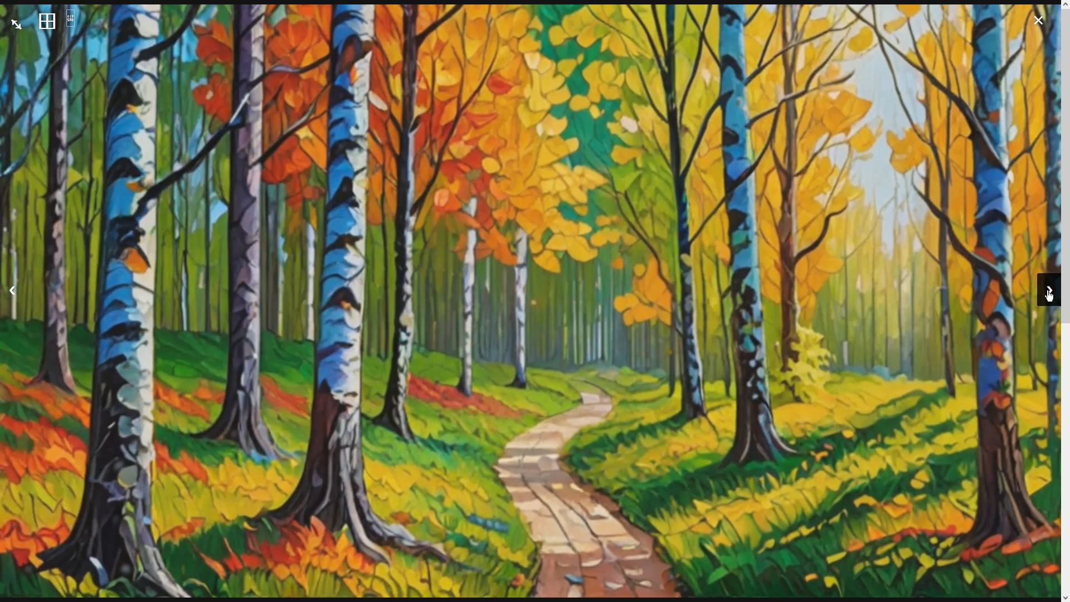
pyautogui.click(1049, 290)
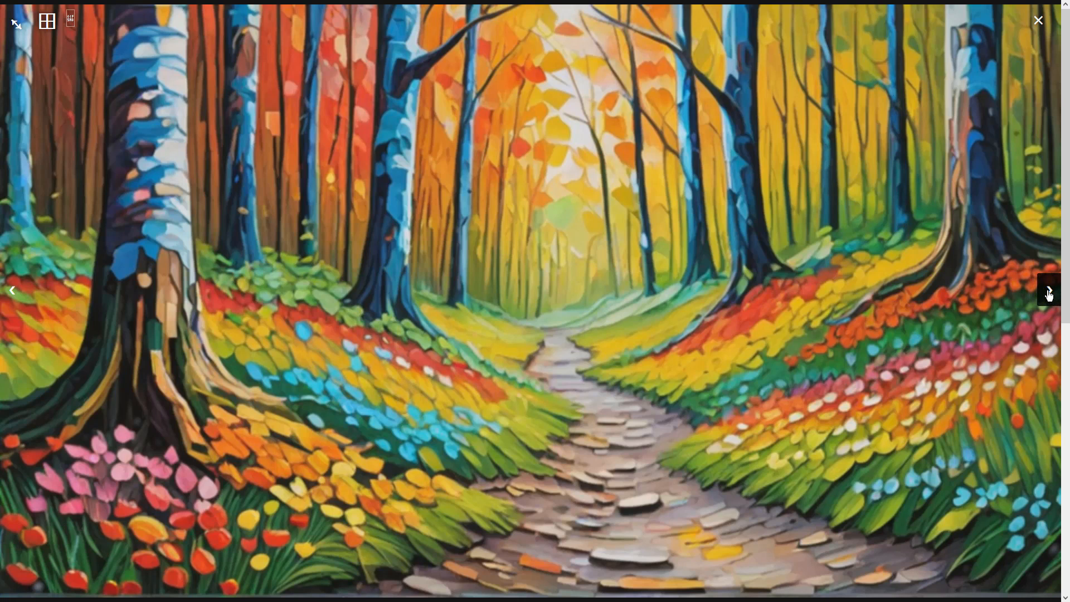
pyautogui.click(1048, 291)
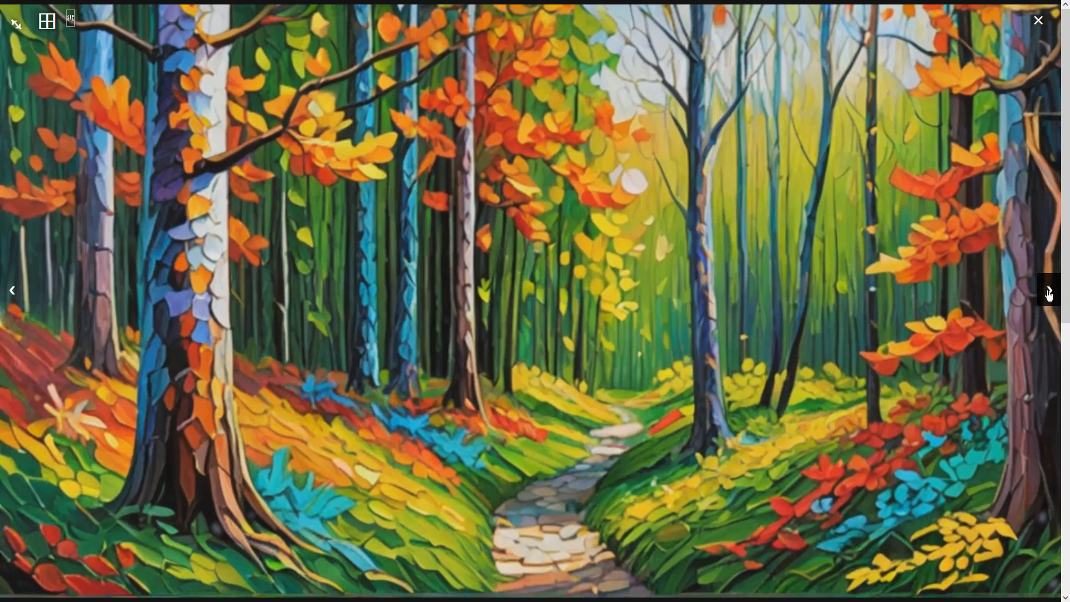
pyautogui.click(1048, 291)
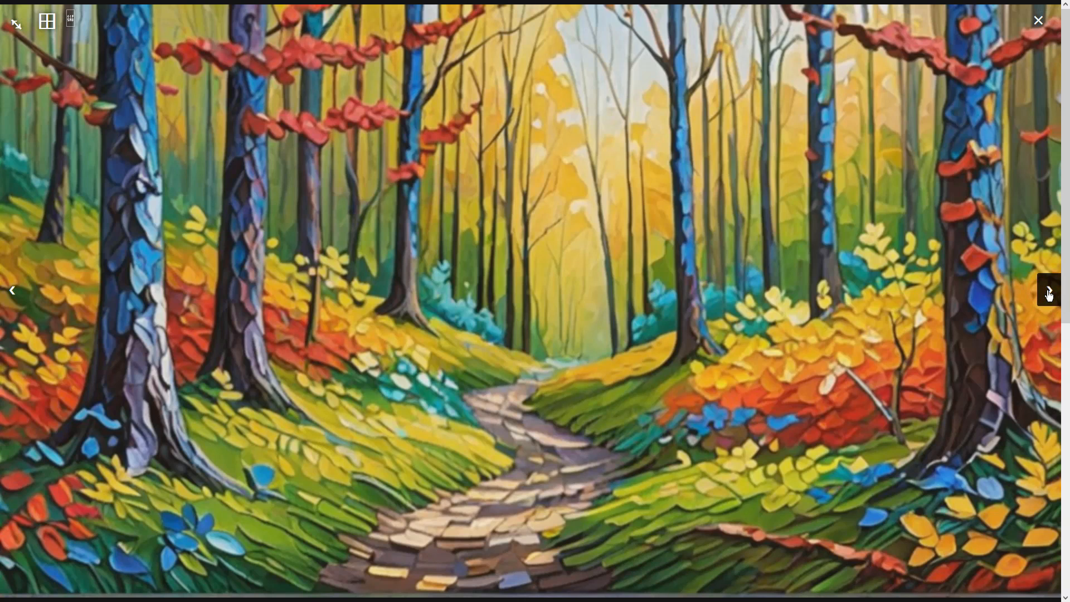
pyautogui.click(1049, 290)
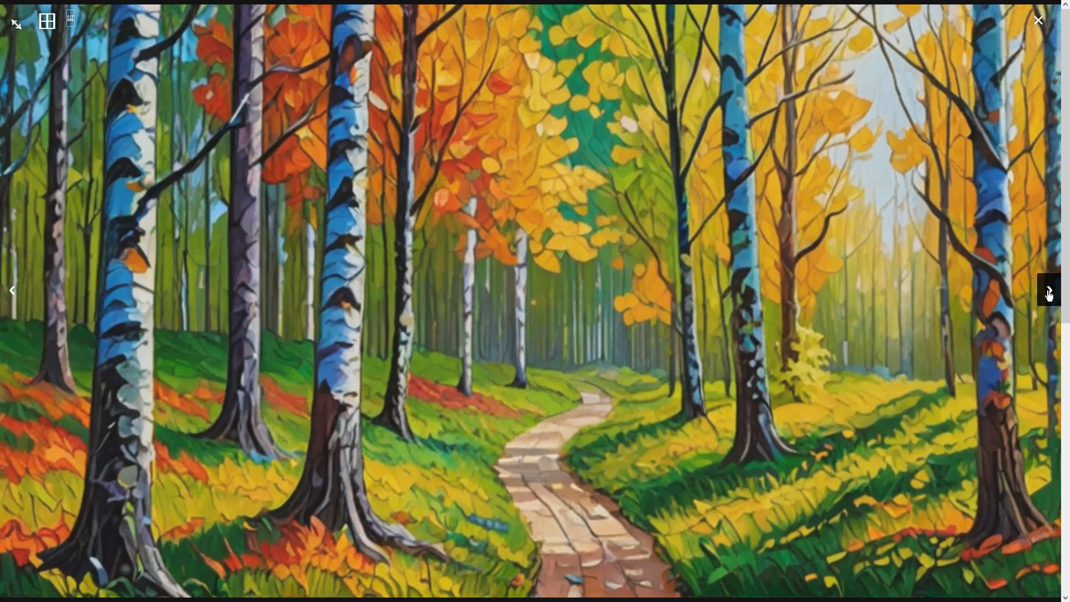
pyautogui.click(1049, 291)
pyautogui.click(1048, 291)
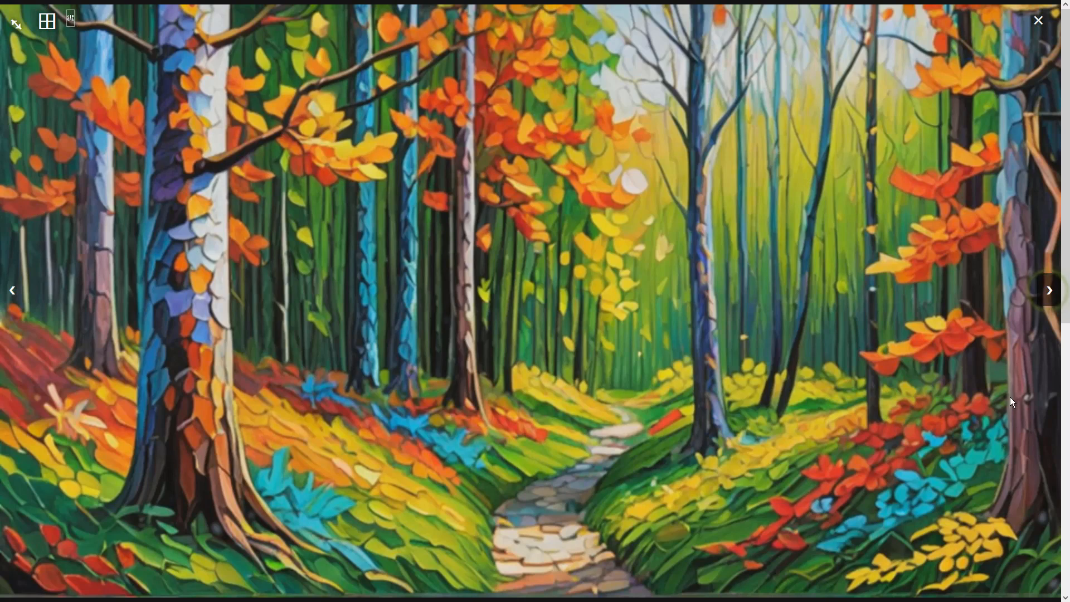
pyautogui.click(827, 366)
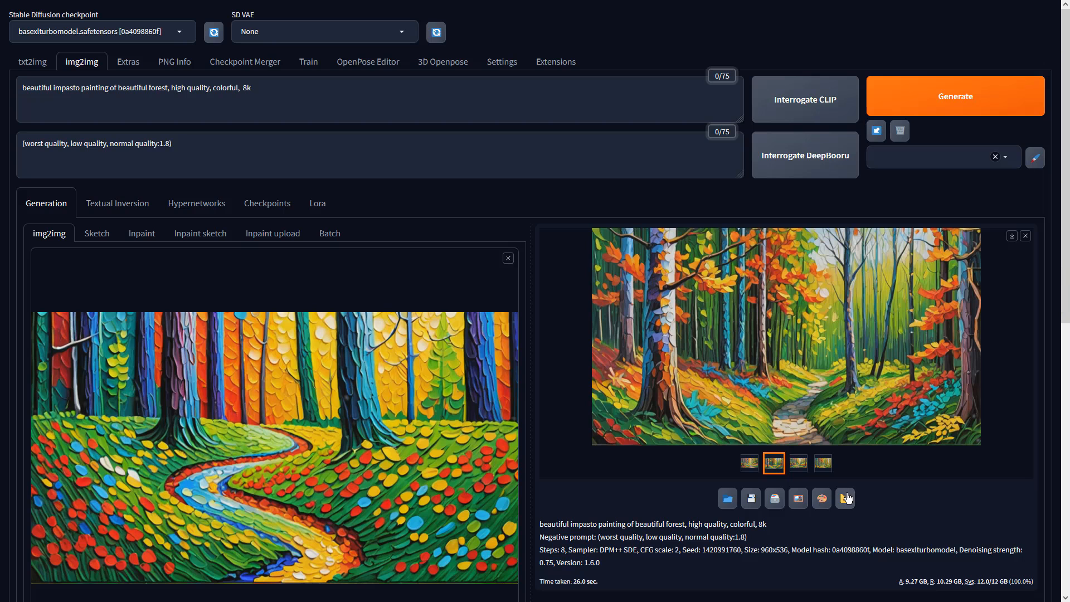
# - Send the selected variation to Extras and process it with Resize 1 and 4x-UltraSharp as Upscaler 1
pyautogui.click(845, 497)
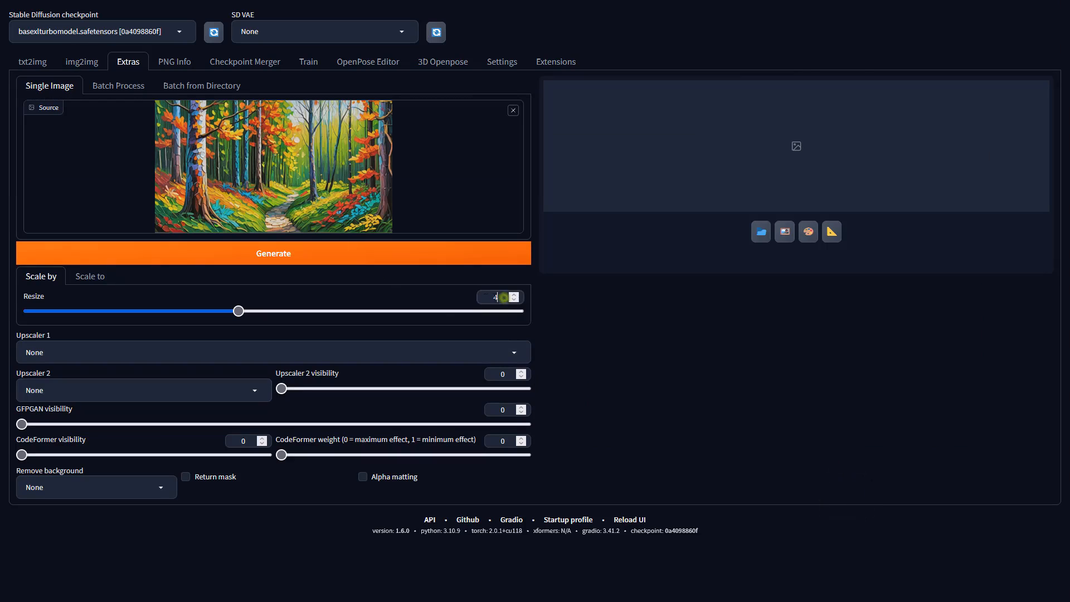
pyautogui.click(509, 352)
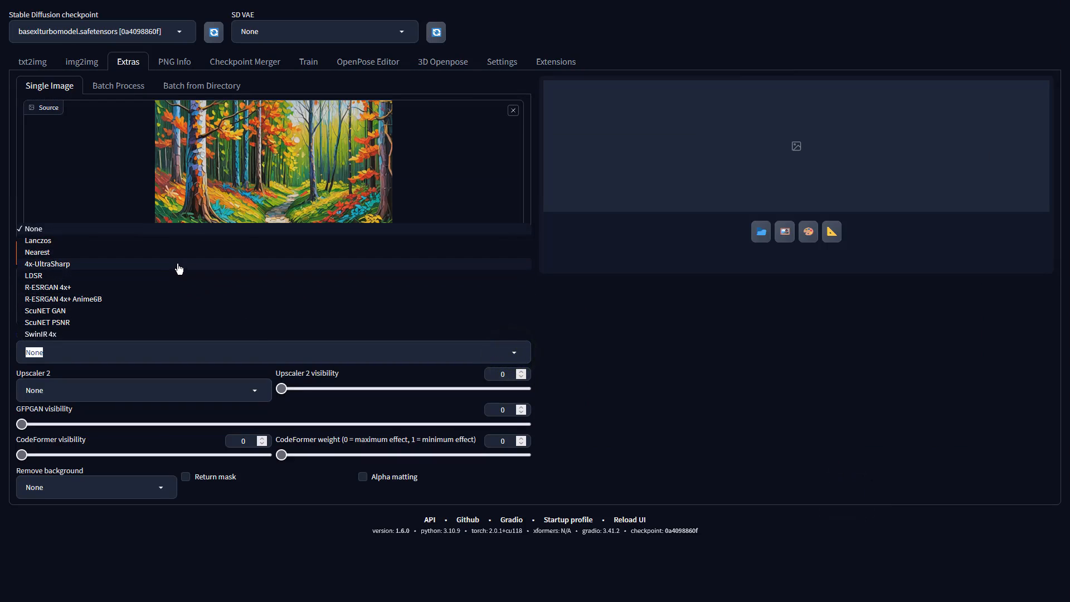
pyautogui.click(179, 264)
pyautogui.click(399, 257)
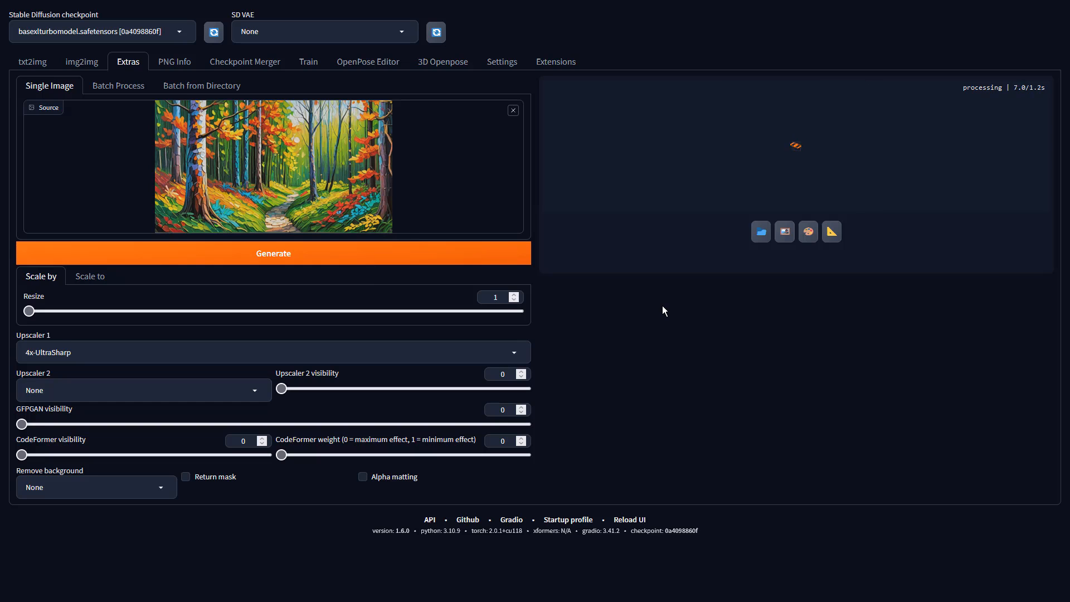
pyautogui.click(705, 253)
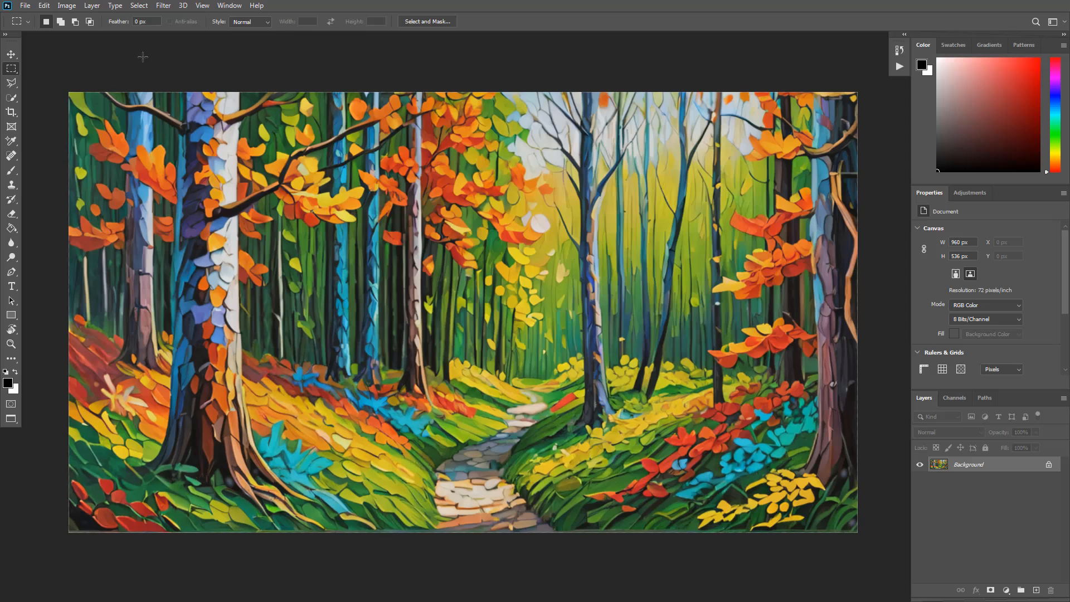
# - In Photoshop, apply a Vibrance adjustment to the forest painting with vibrance +62 and saturation +17
pyautogui.click(68, 7)
pyautogui.moveTo(139, 34)
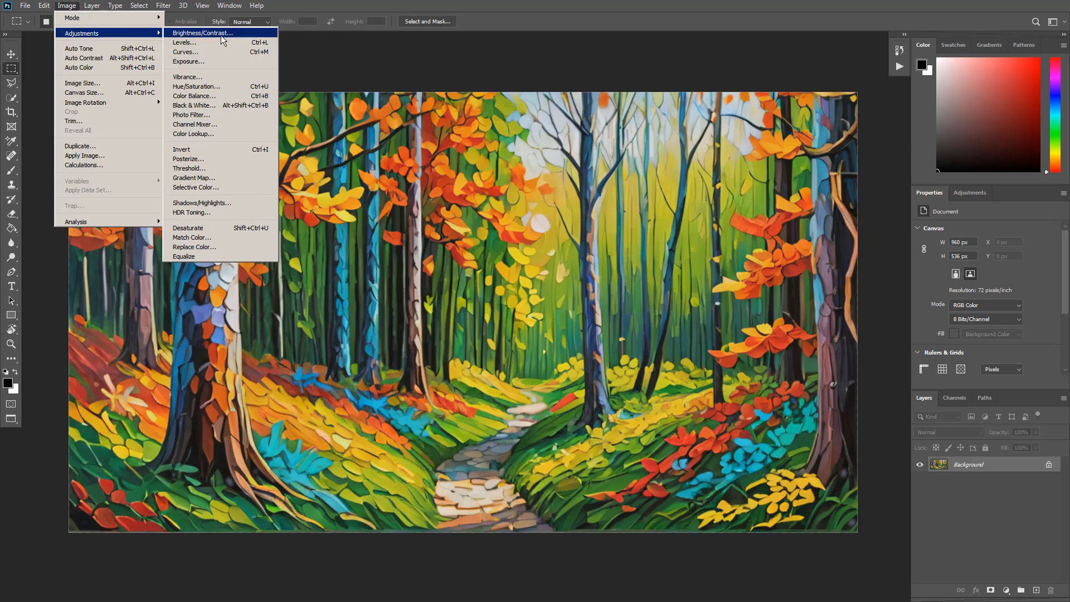
pyautogui.click(236, 79)
pyautogui.moveTo(622, 193); pyautogui.dragTo(653, 193)
pyautogui.moveTo(621, 225); pyautogui.dragTo(636, 225)
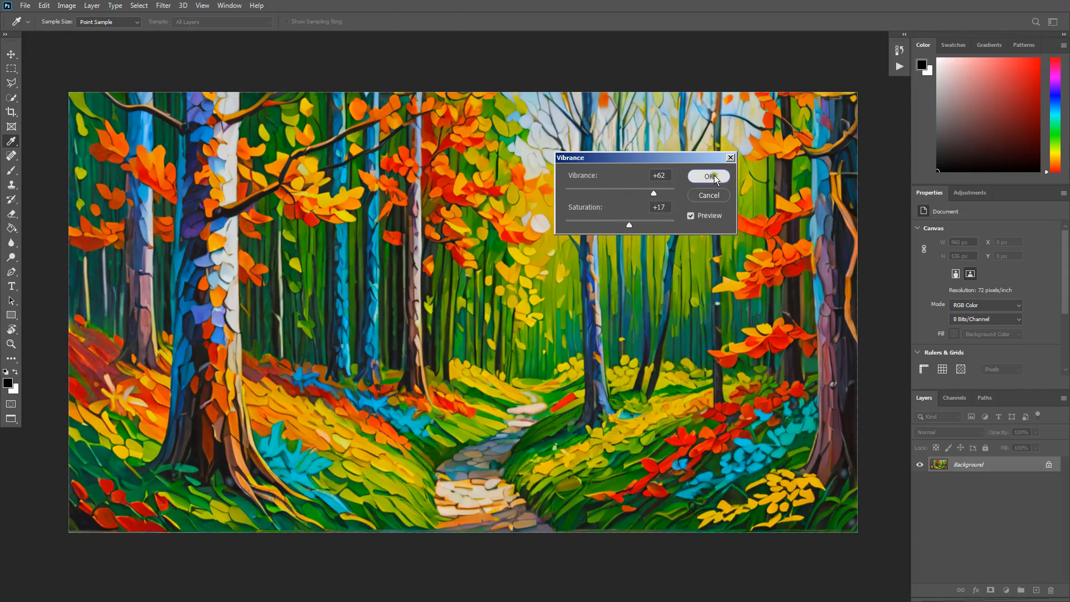
pyautogui.press('Return')
pyautogui.press('m')
# - Apply the Auto Contrast and Auto Color corrections to the painting
pyautogui.click(55, 6)
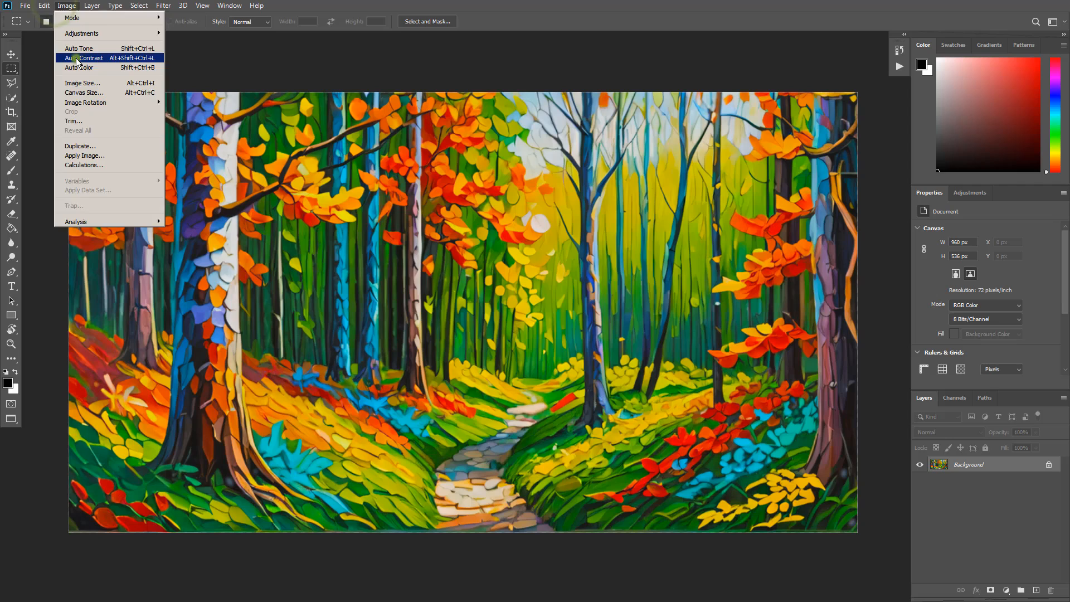
pyautogui.click(76, 58)
pyautogui.click(67, 3)
pyautogui.click(73, 49)
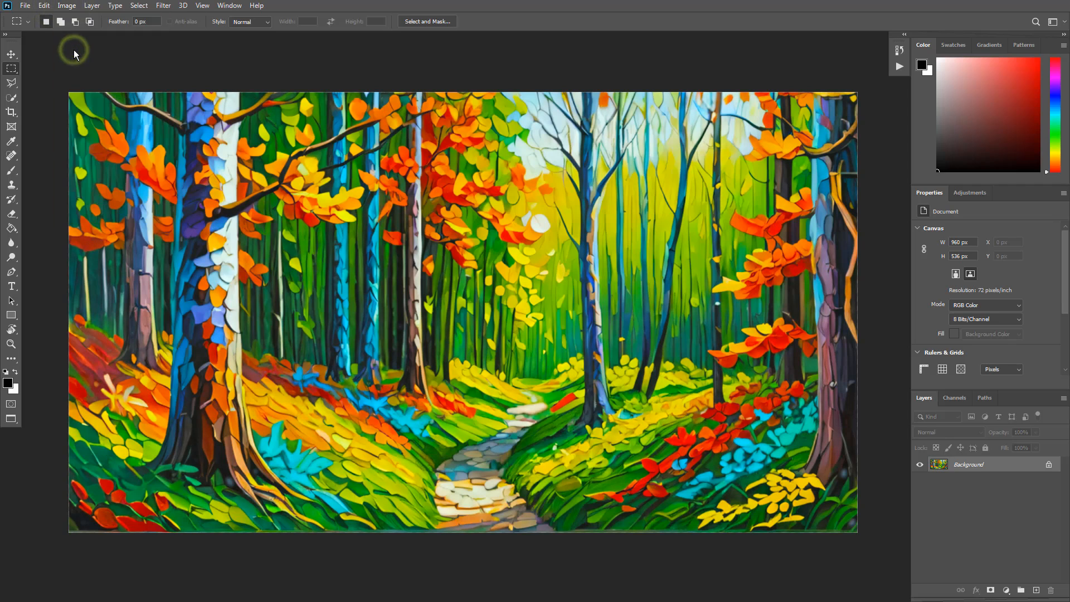
pyautogui.click(67, 6)
pyautogui.click(75, 67)
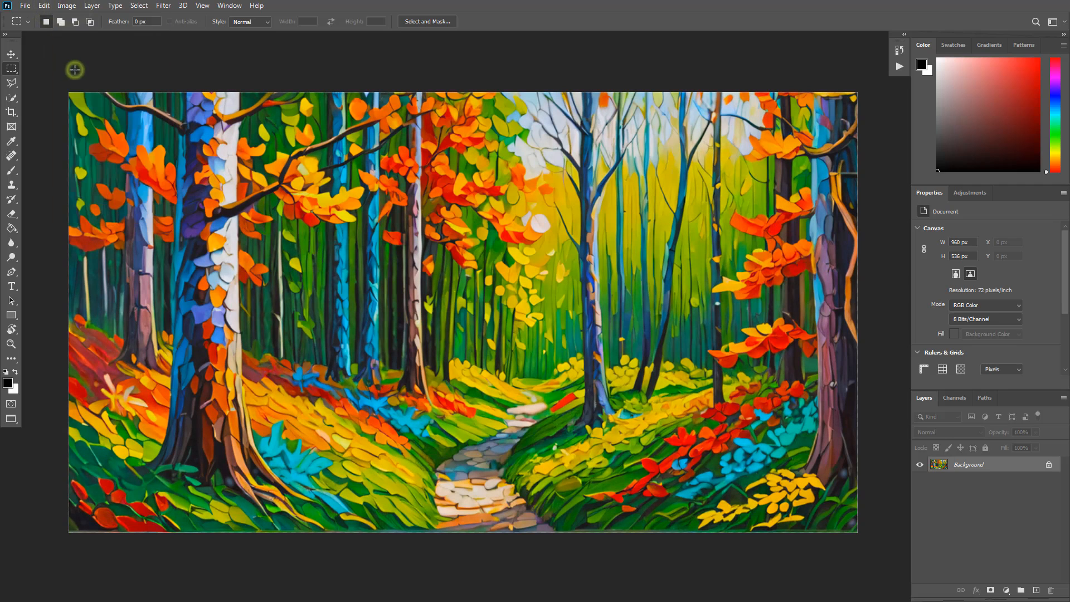
# - Compare the original 00000.png snapshot with the Auto Color history state, ending on the edited version
pyautogui.click(899, 51)
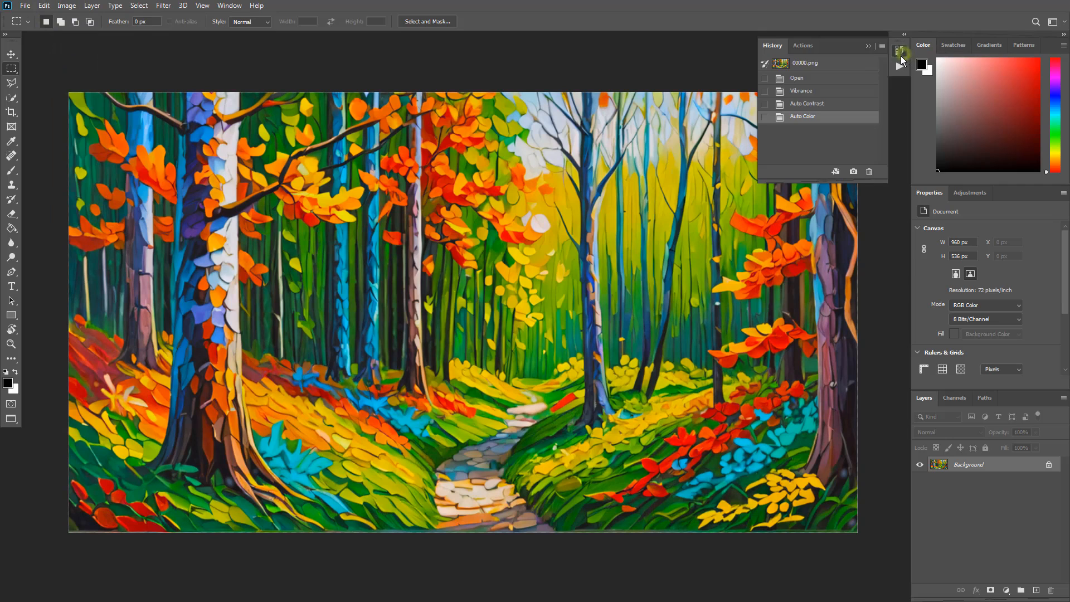
pyautogui.click(841, 64)
pyautogui.click(821, 116)
pyautogui.click(808, 64)
pyautogui.click(811, 117)
pyautogui.click(817, 64)
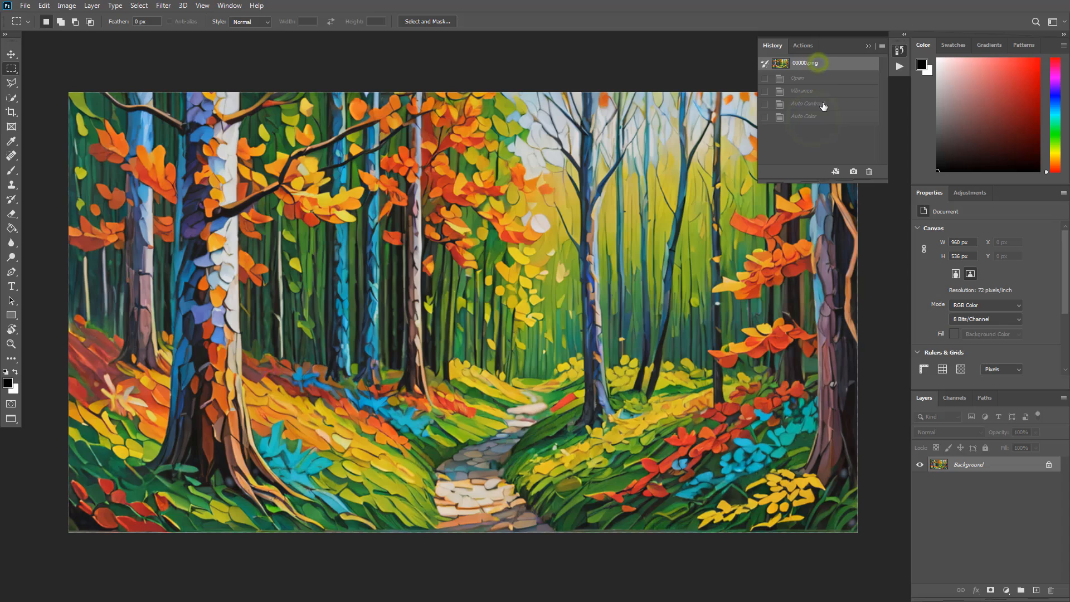
pyautogui.click(819, 116)
pyautogui.click(898, 52)
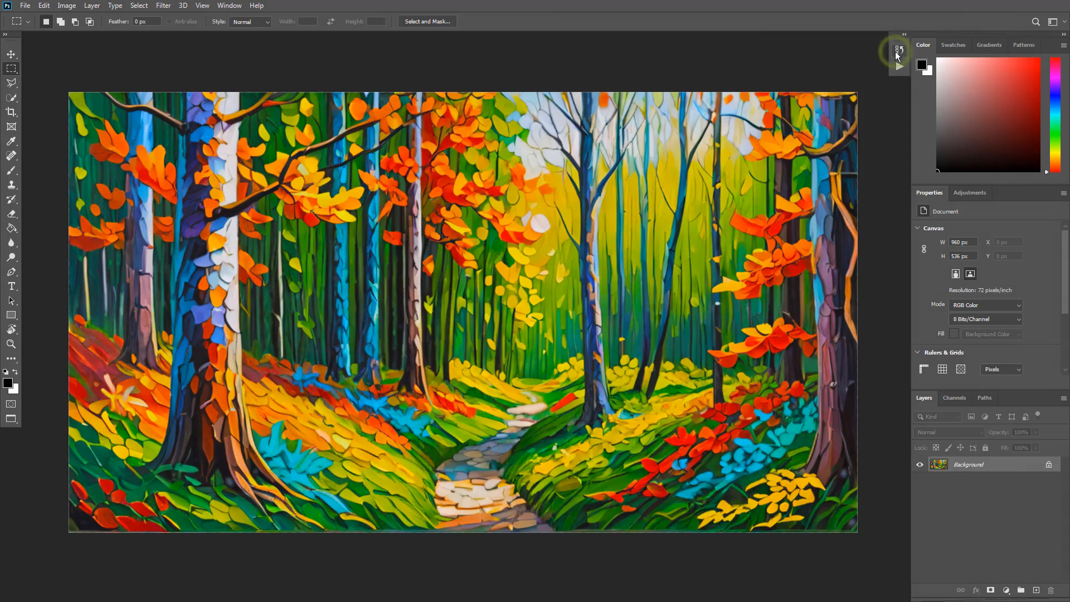